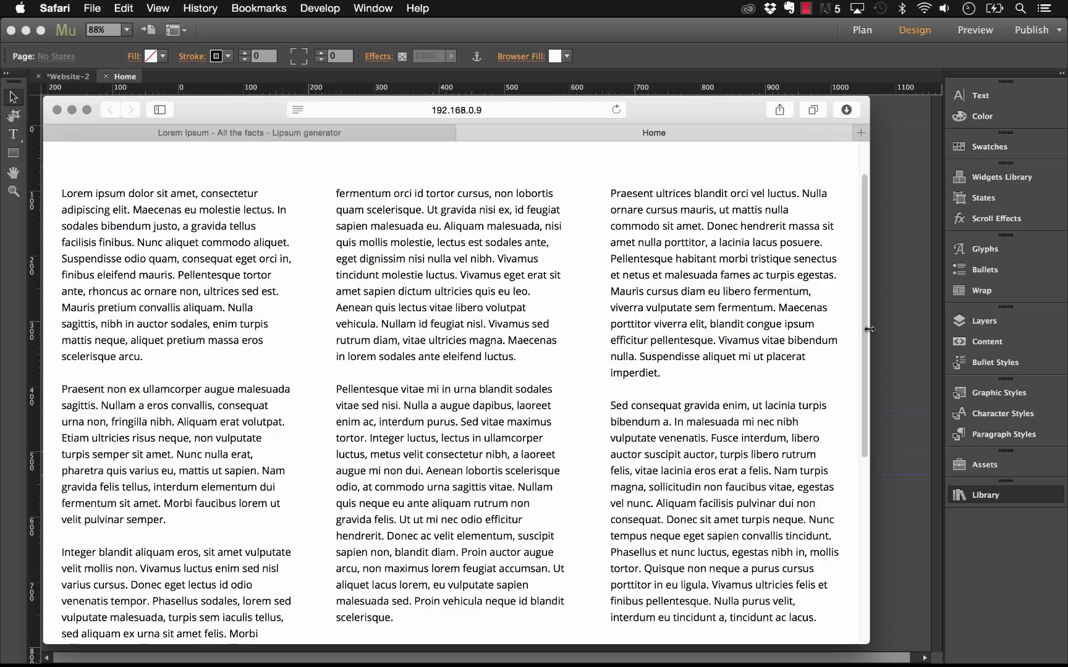
# Widen the Safari preview window and scroll through the three reflowing lorem ipsum columns.
pyautogui.moveTo(869, 329); pyautogui.dragTo(1058, 313)
pyautogui.scroll(-5, 834, 322)
pyautogui.scroll(5, 834, 322)
pyautogui.scroll(-1, 930, 312)
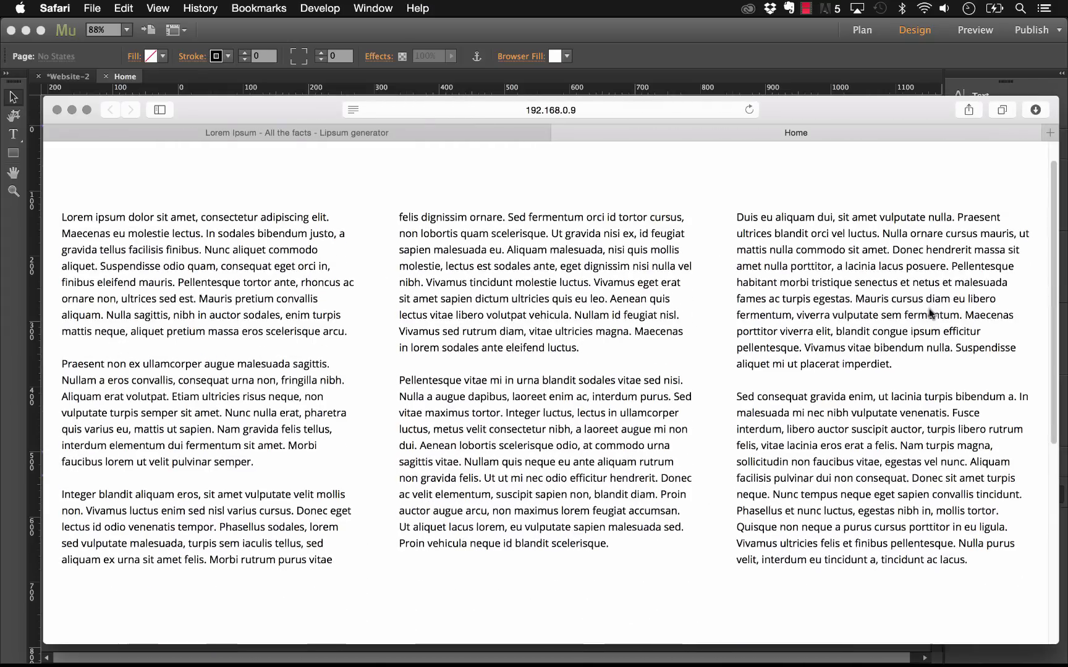
pyautogui.scroll(-5, 930, 314)
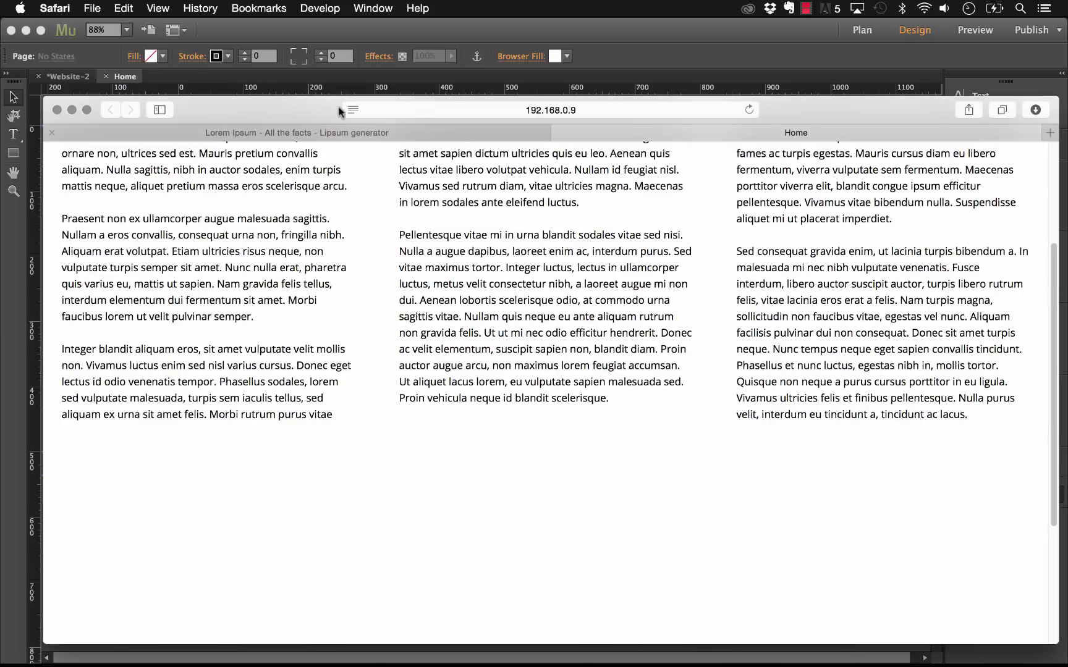
# Place Library item 051 Multi Column Text Boxes at the page's top-left, then close its options and the Library.
pyautogui.click(637, 37)
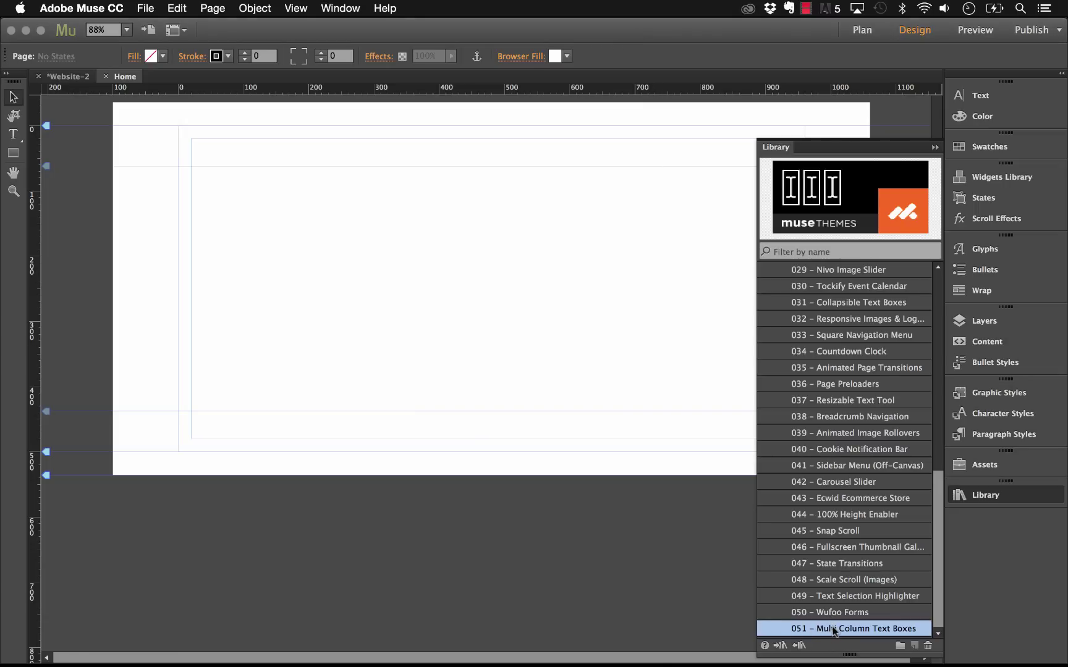
pyautogui.moveTo(832, 630); pyautogui.dragTo(192, 138)
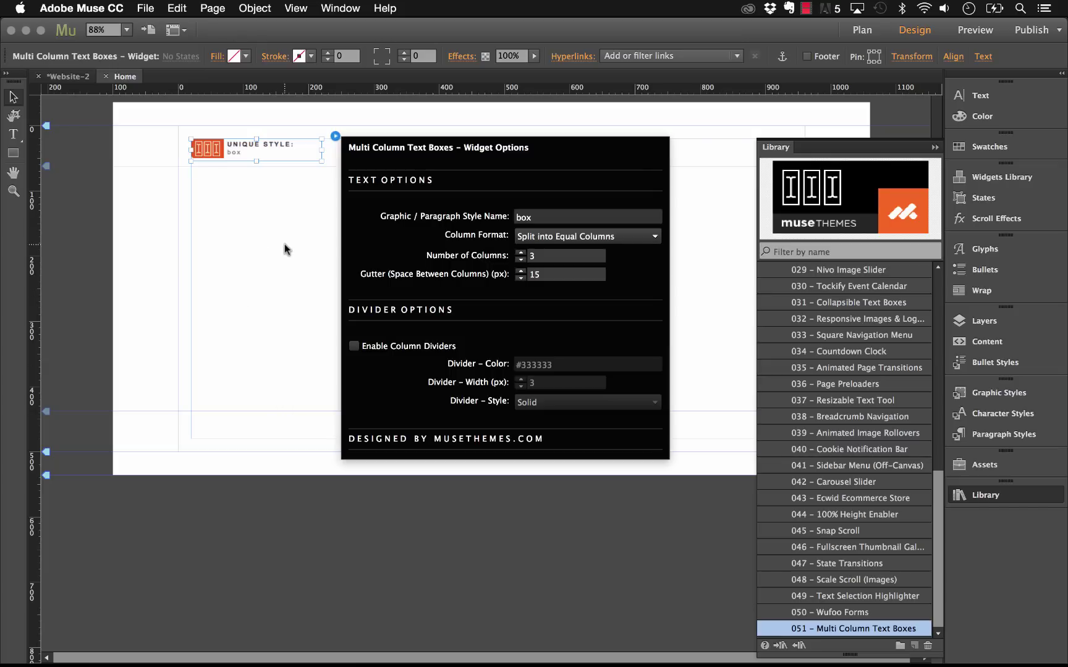
pyautogui.click(813, 122)
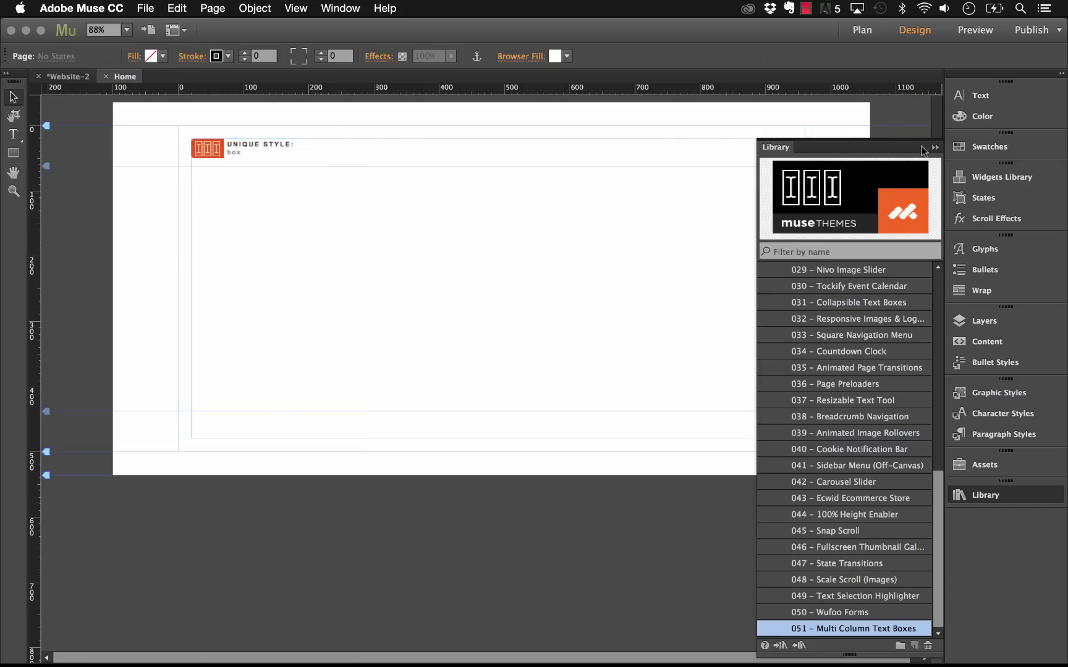
pyautogui.click(934, 147)
# Select all six generated Lorem Ipsum paragraphs (514 words) on the lipsum.com tab.
pyautogui.moveTo(828, 645)
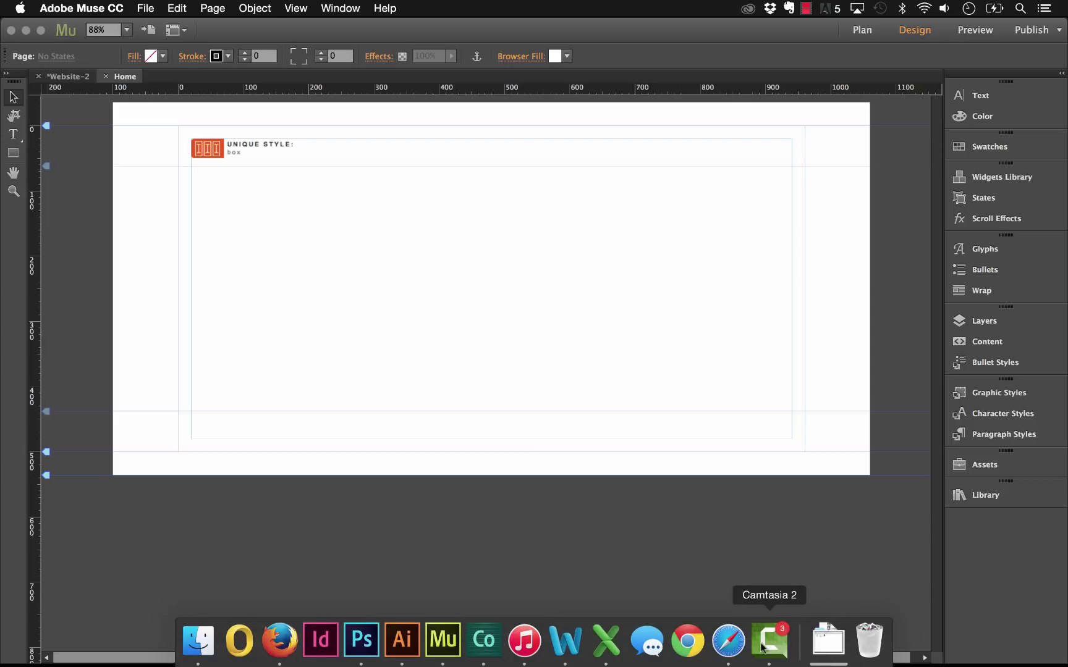
pyautogui.click(728, 641)
pyautogui.click(249, 132)
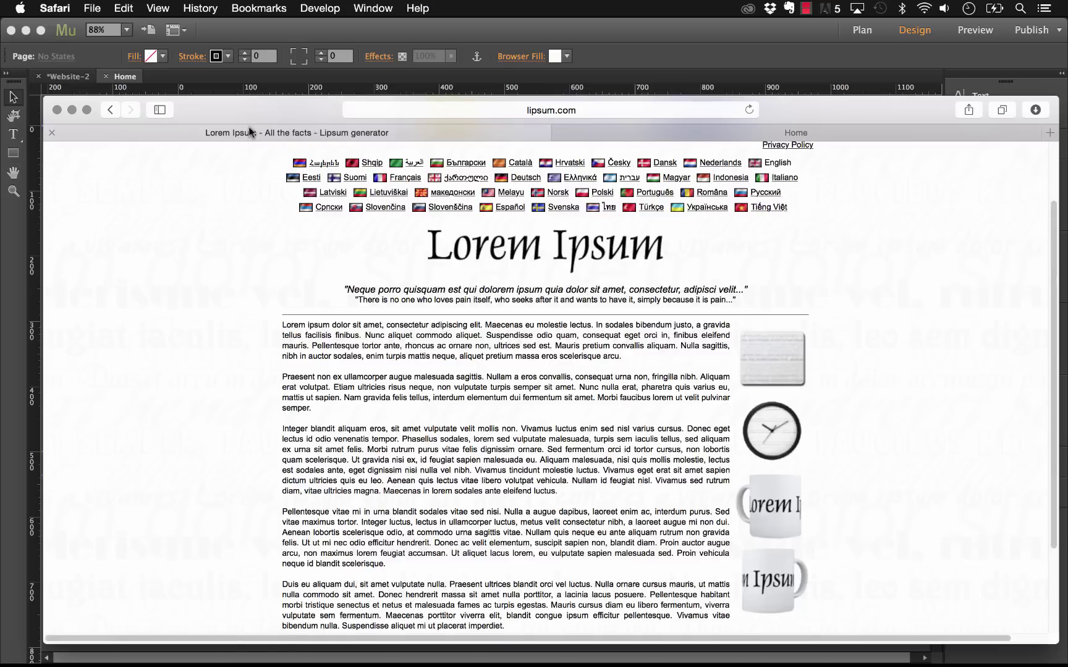
pyautogui.scroll(-5, 448, 474)
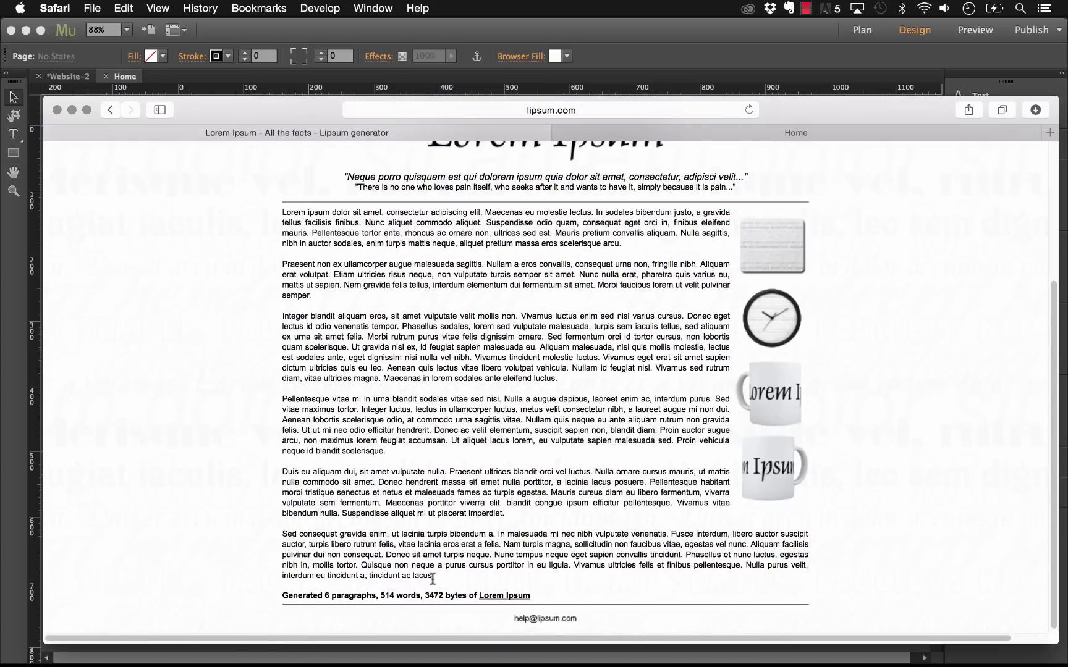
pyautogui.moveTo(435, 577); pyautogui.dragTo(283, 208)
pyautogui.press('super+c')
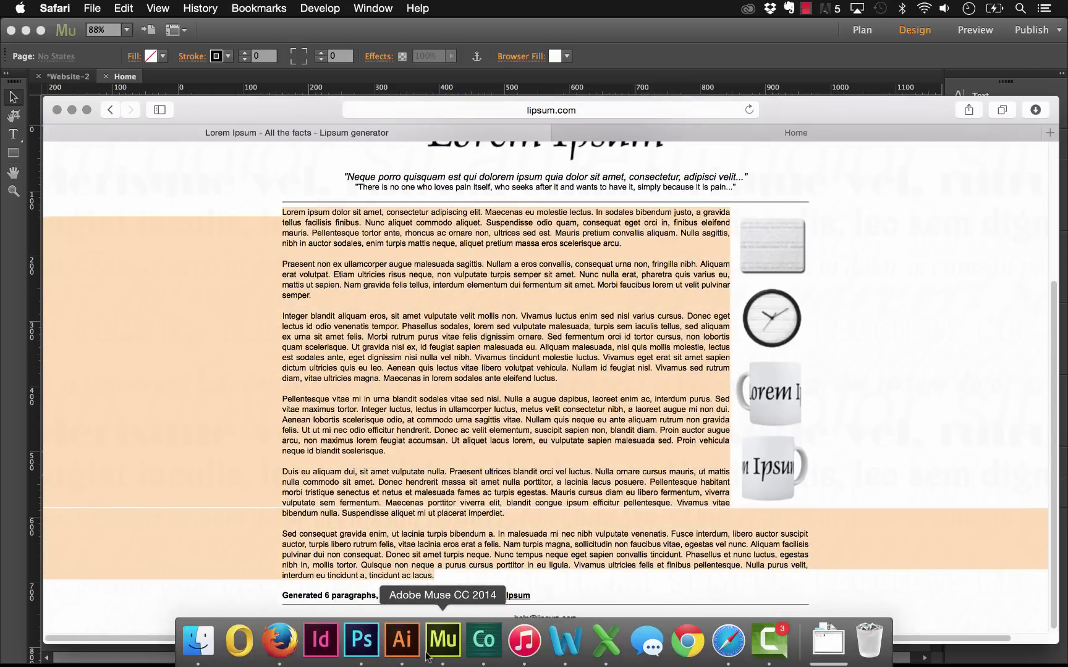
# Draw a text frame below the widget and paste the six Lorem ipsum paragraphs into it.
pyautogui.click(444, 641)
pyautogui.press('t')
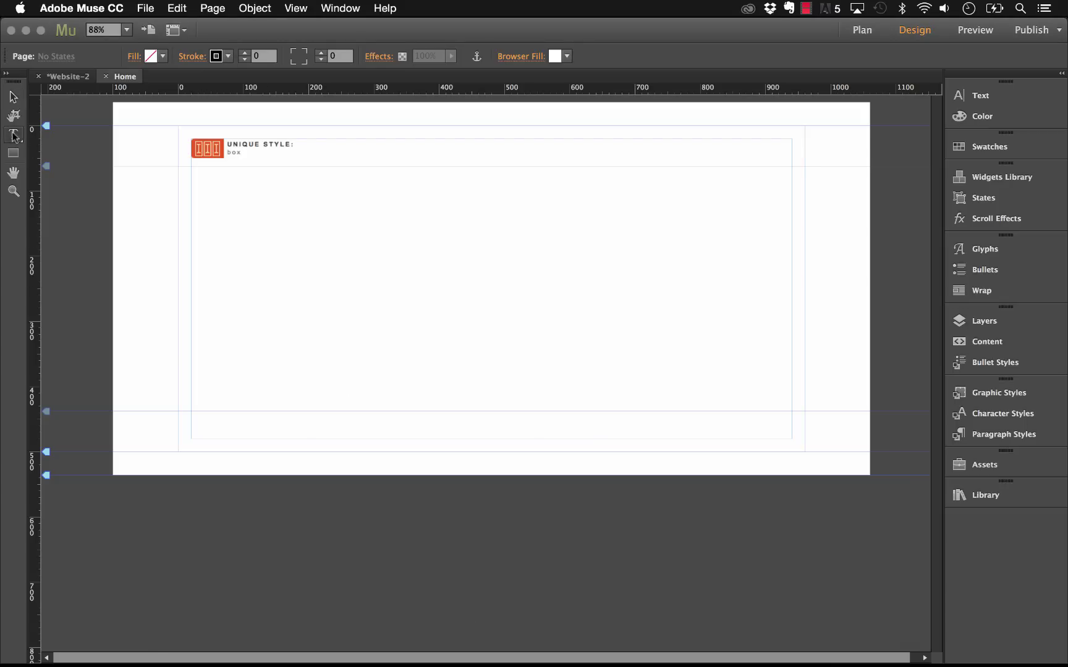
pyautogui.moveTo(192, 186); pyautogui.dragTo(690, 449)
pyautogui.press('super+v')
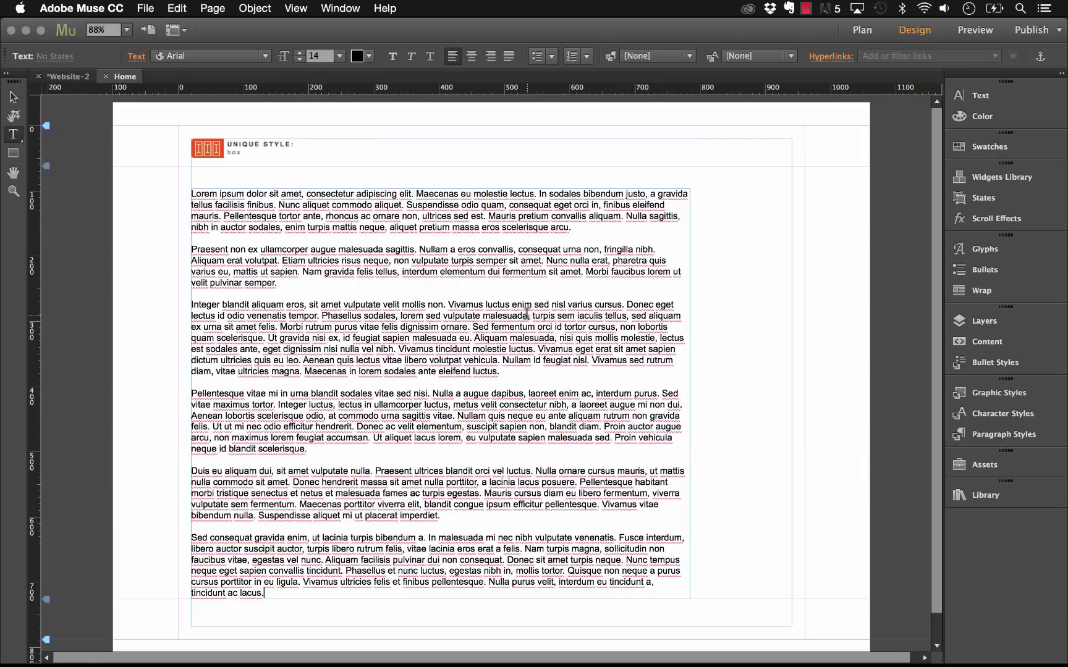
pyautogui.press('super+a')
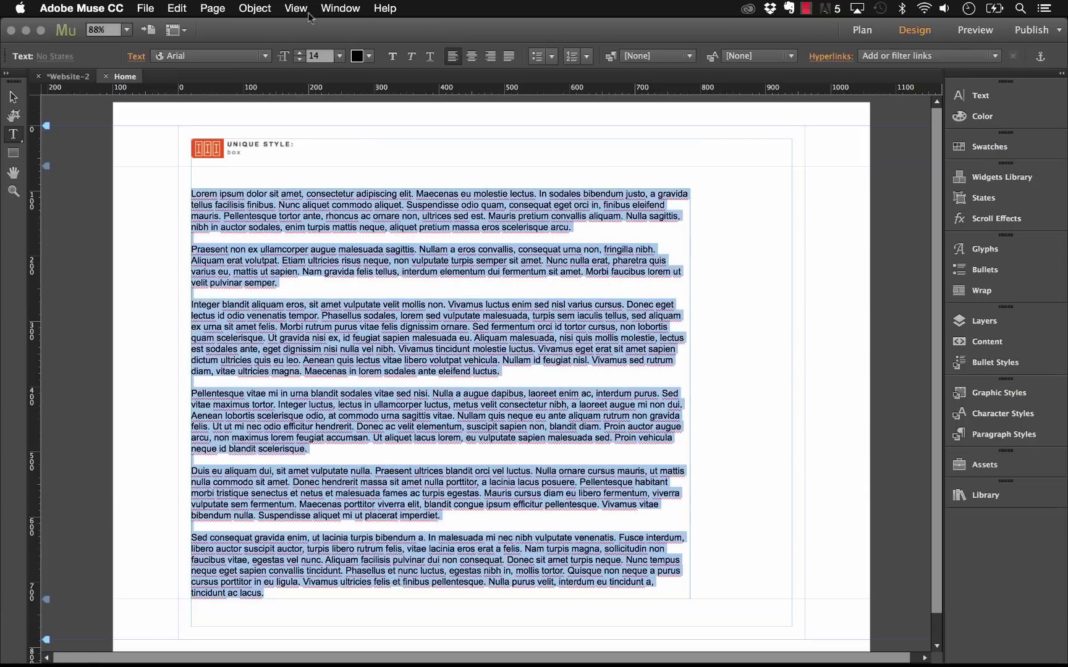
# Set the pasted text to Source Sans Pro Regular with 150% leading.
pyautogui.click(265, 56)
pyautogui.moveTo(255, 248)
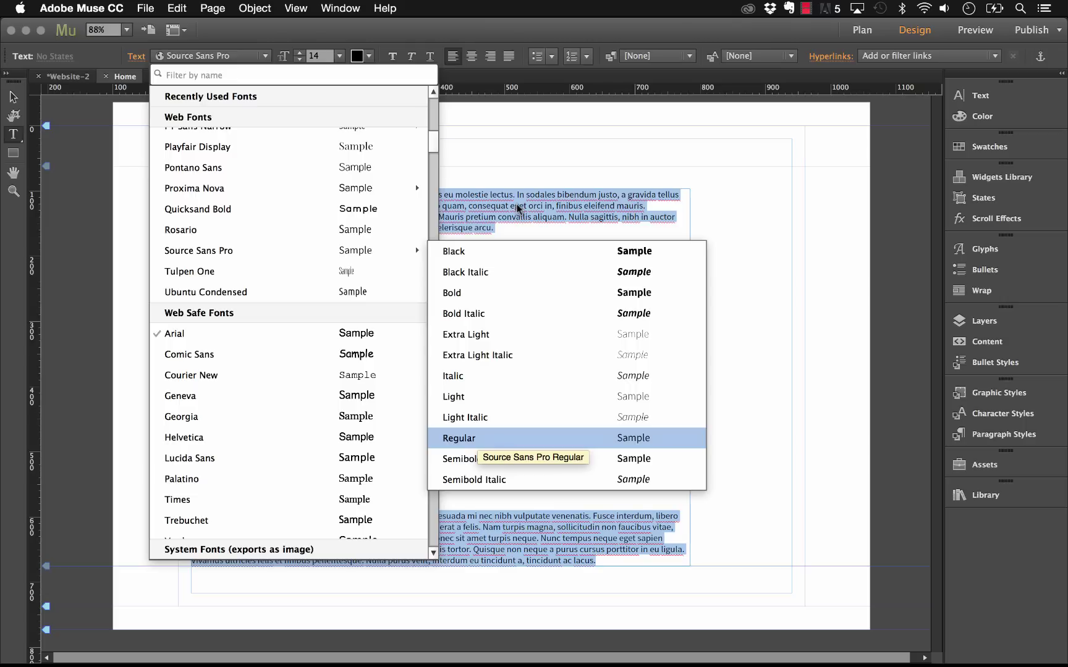
pyautogui.click(533, 220)
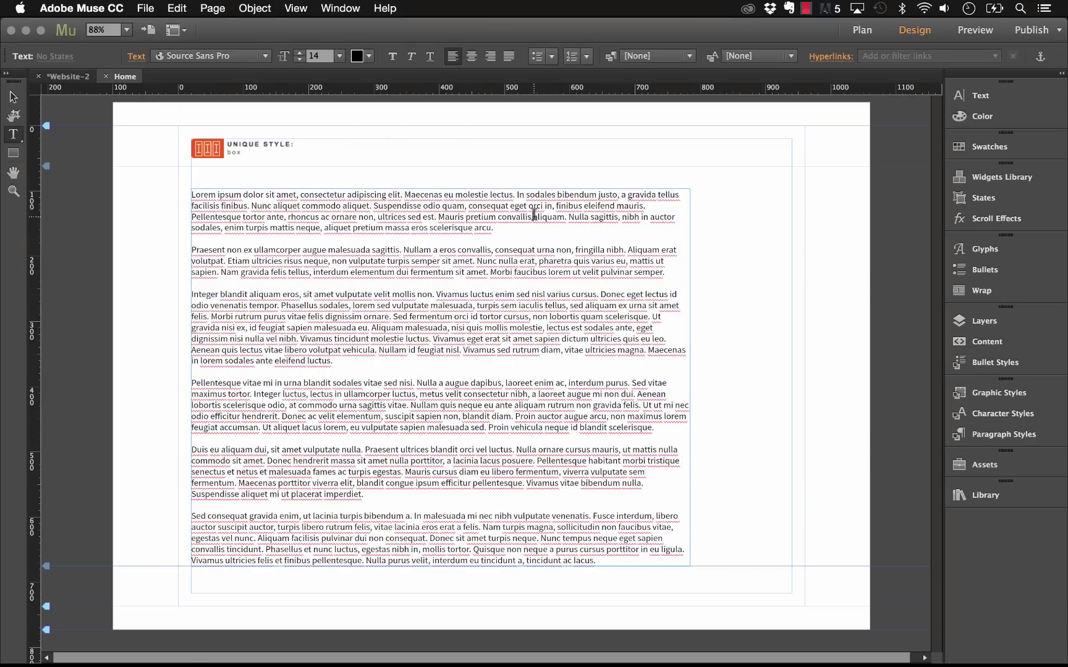
pyautogui.click(1019, 101)
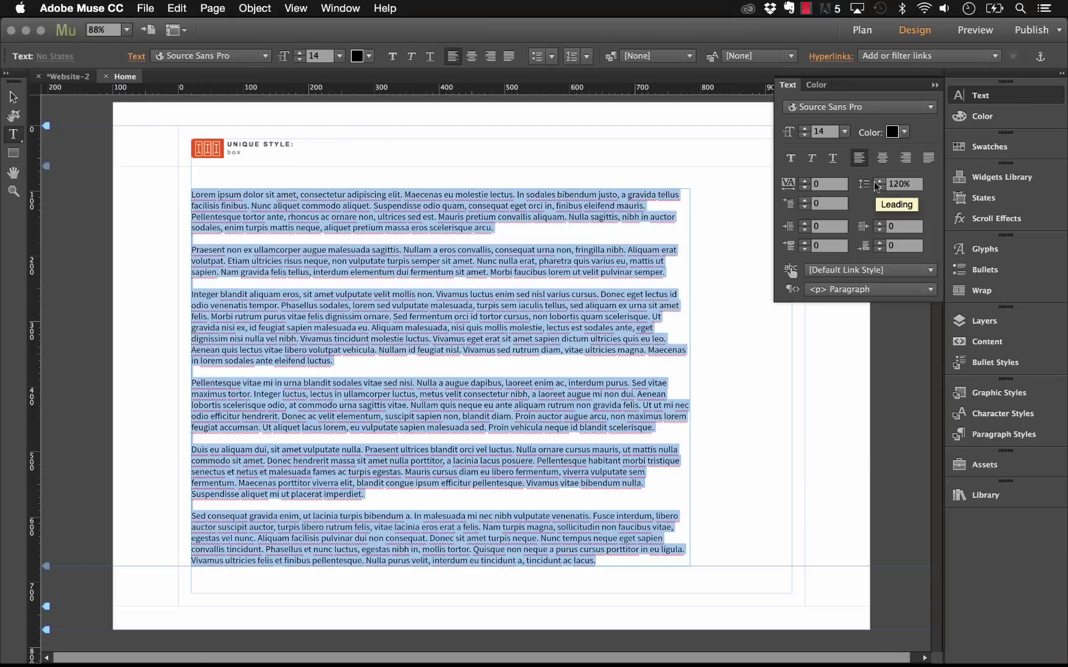
pyautogui.click(899, 184)
pyautogui.press('BackSpace')
pyautogui.write('5')
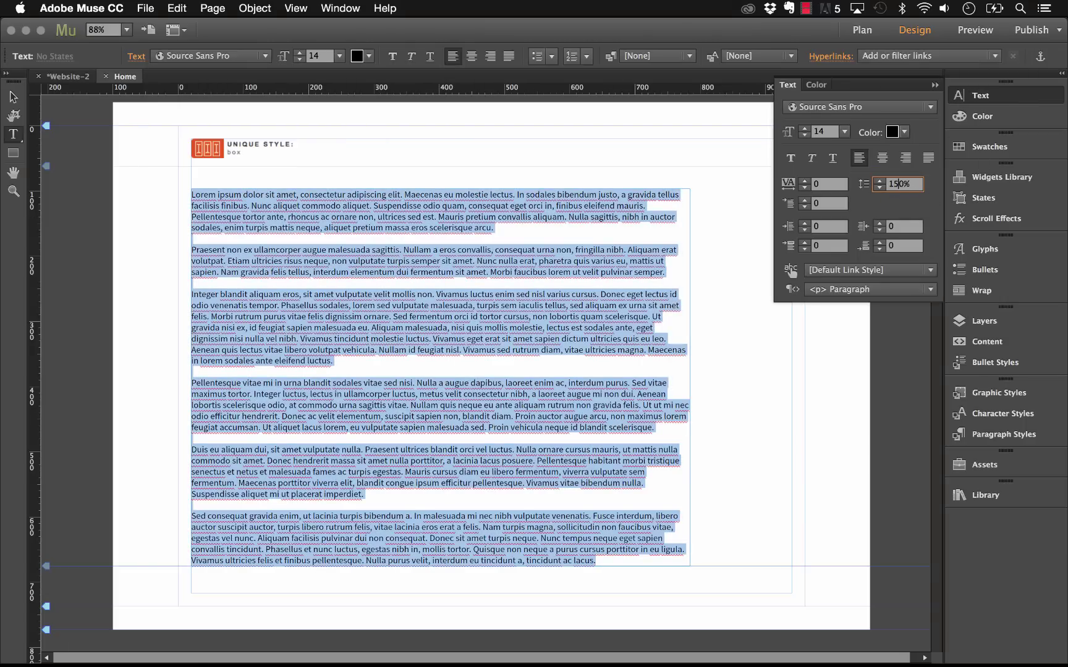
pyautogui.press('Return')
pyautogui.click(934, 84)
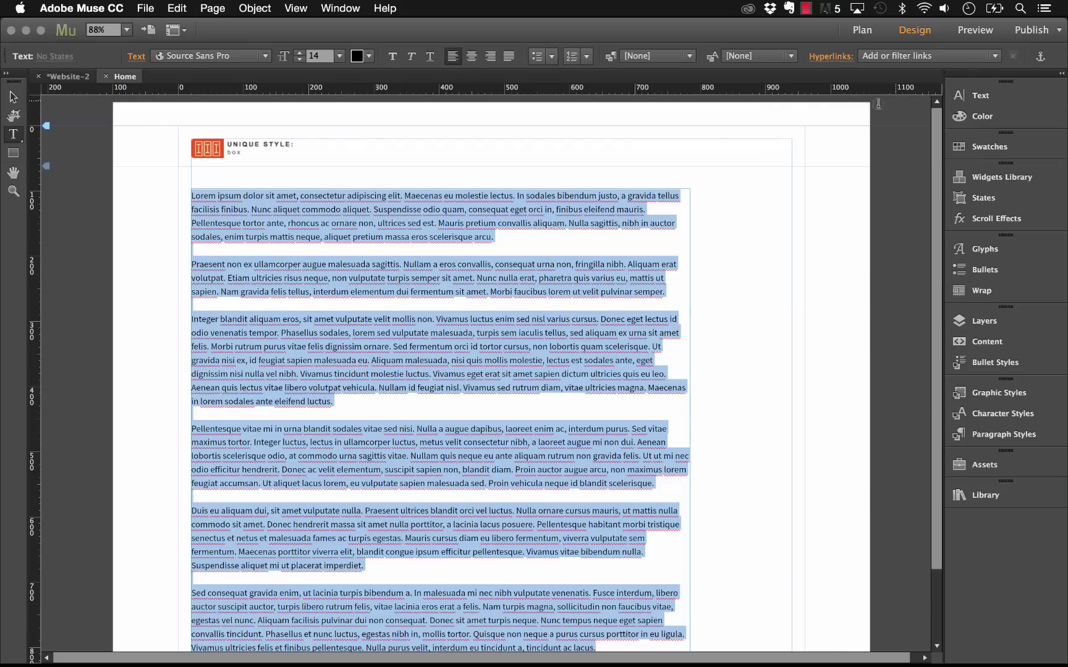
pyautogui.click(13, 98)
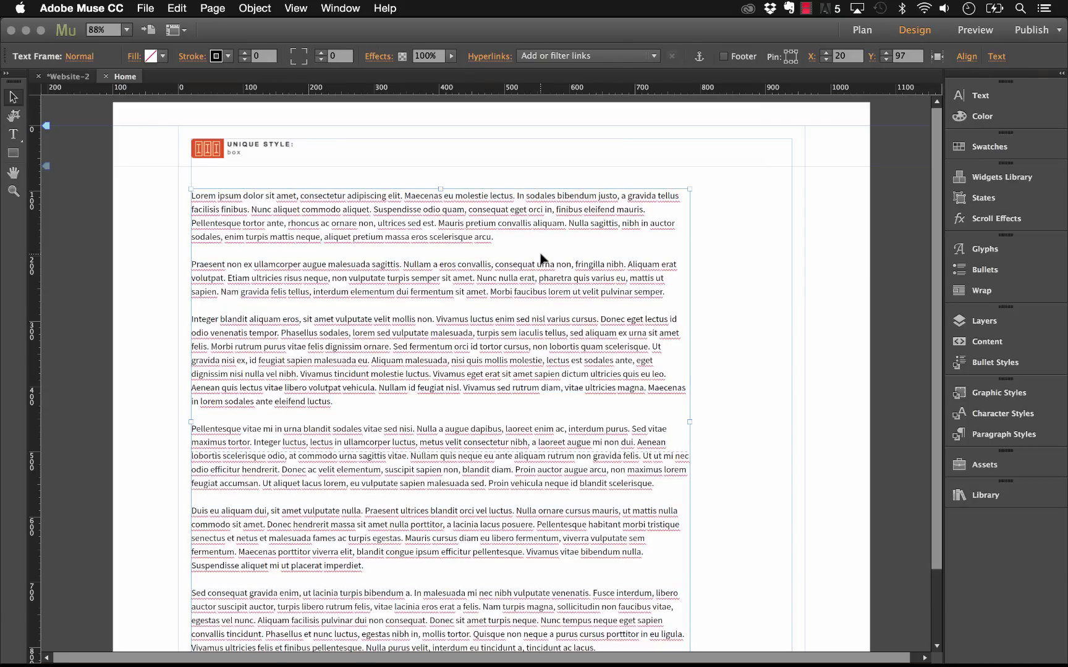
# Nudge the text frame lower and save its formatting as a new paragraph style named 'box'.
pyautogui.moveTo(552, 275); pyautogui.dragTo(549, 284)
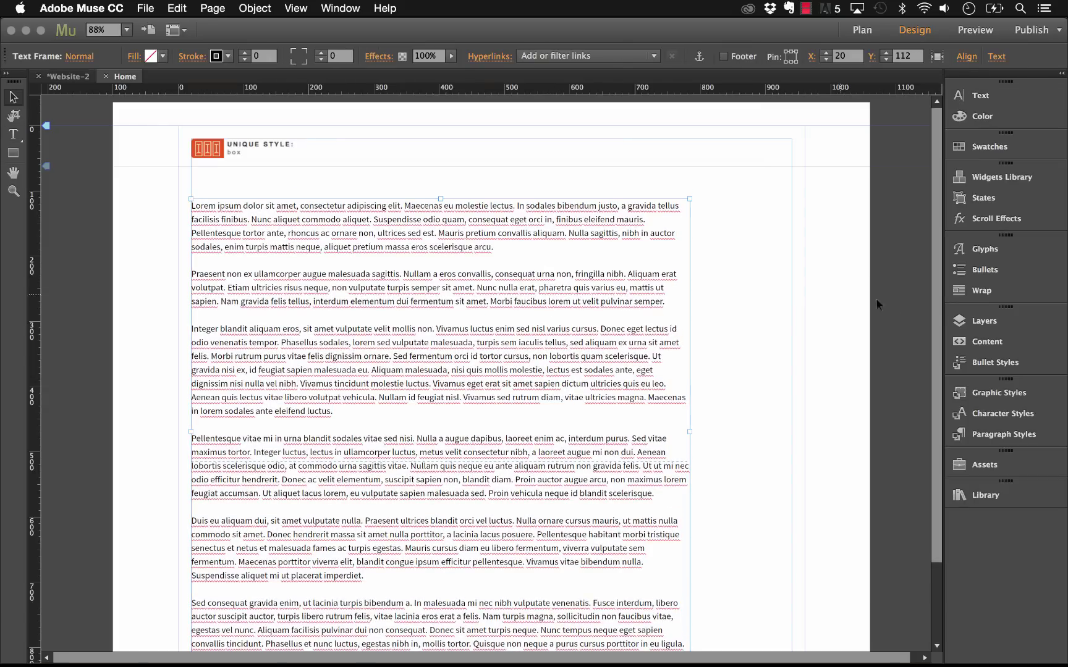
pyautogui.click(988, 437)
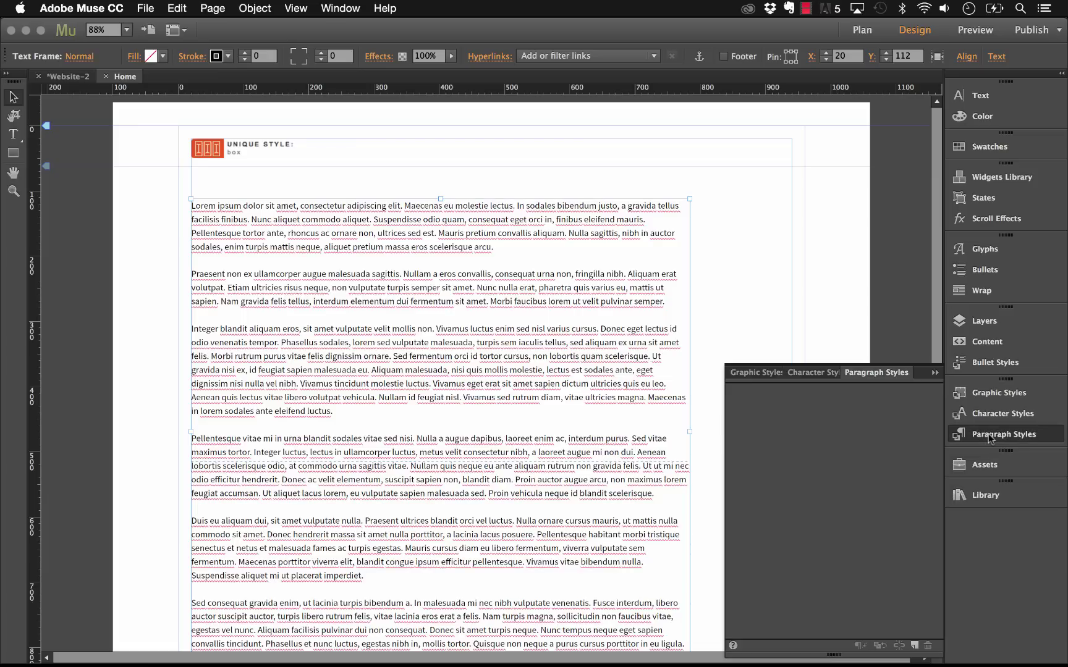
pyautogui.click(913, 643)
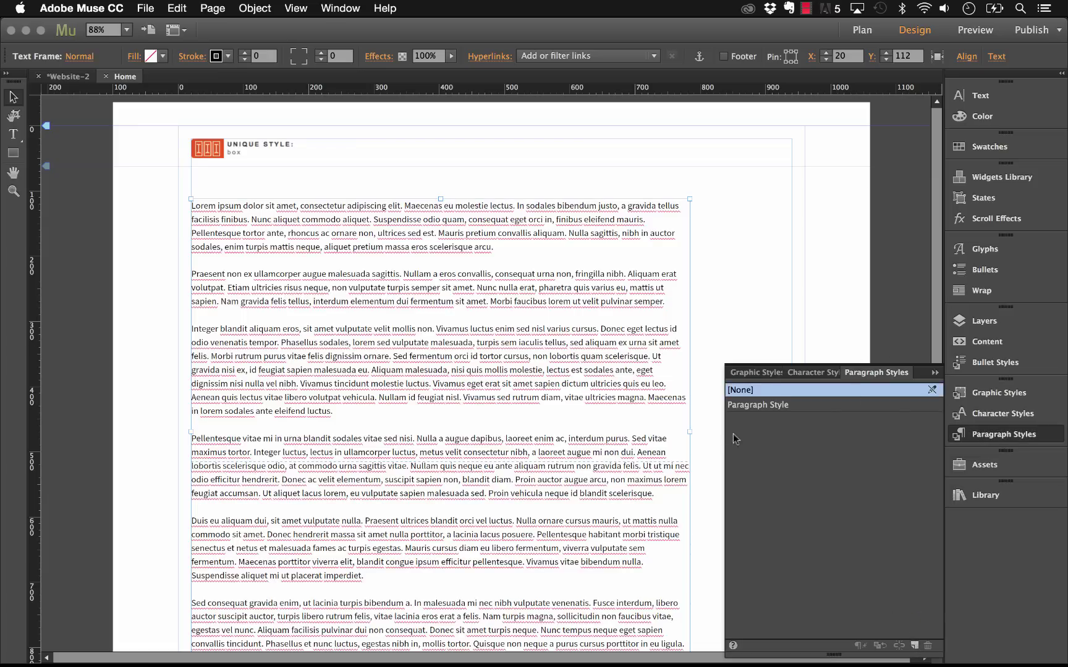
pyautogui.doubleClick(760, 405)
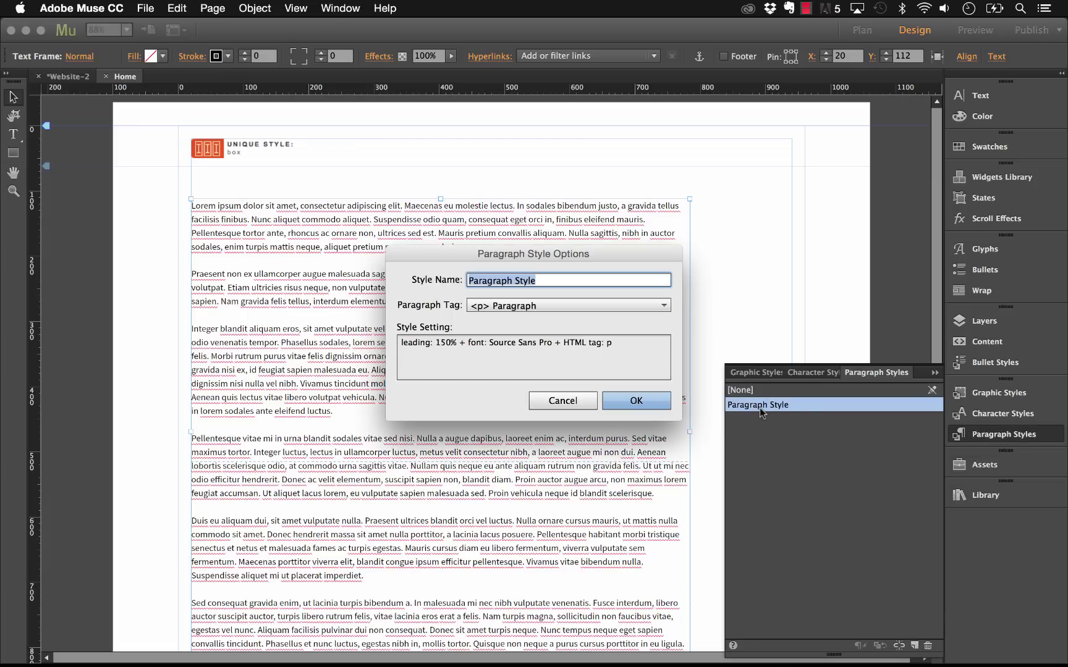
pyautogui.write('box')
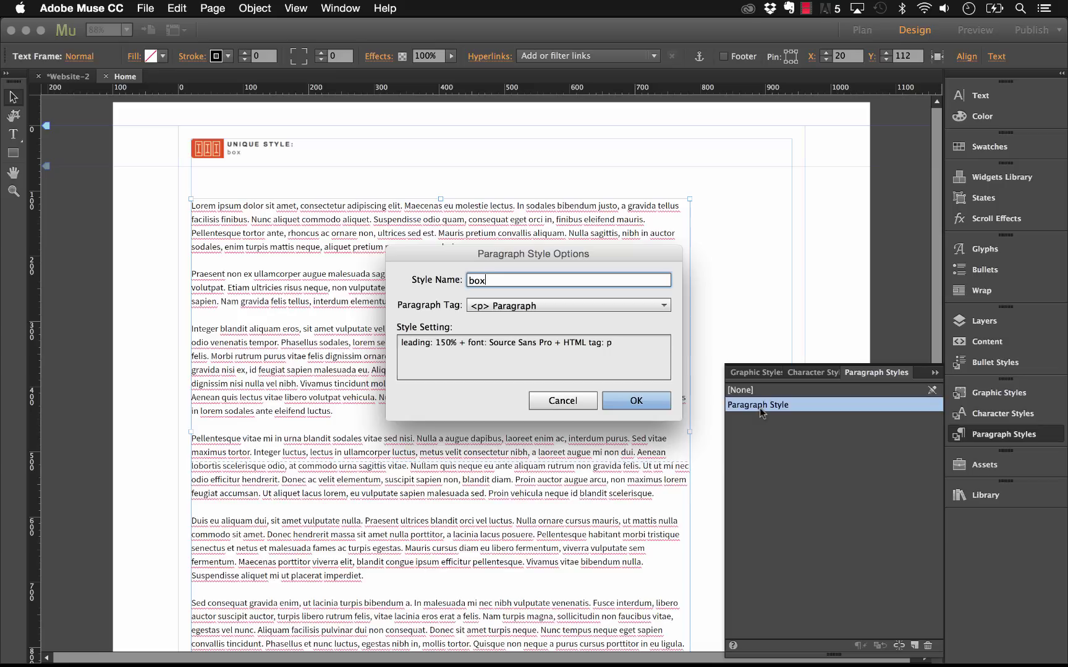
pyautogui.click(636, 401)
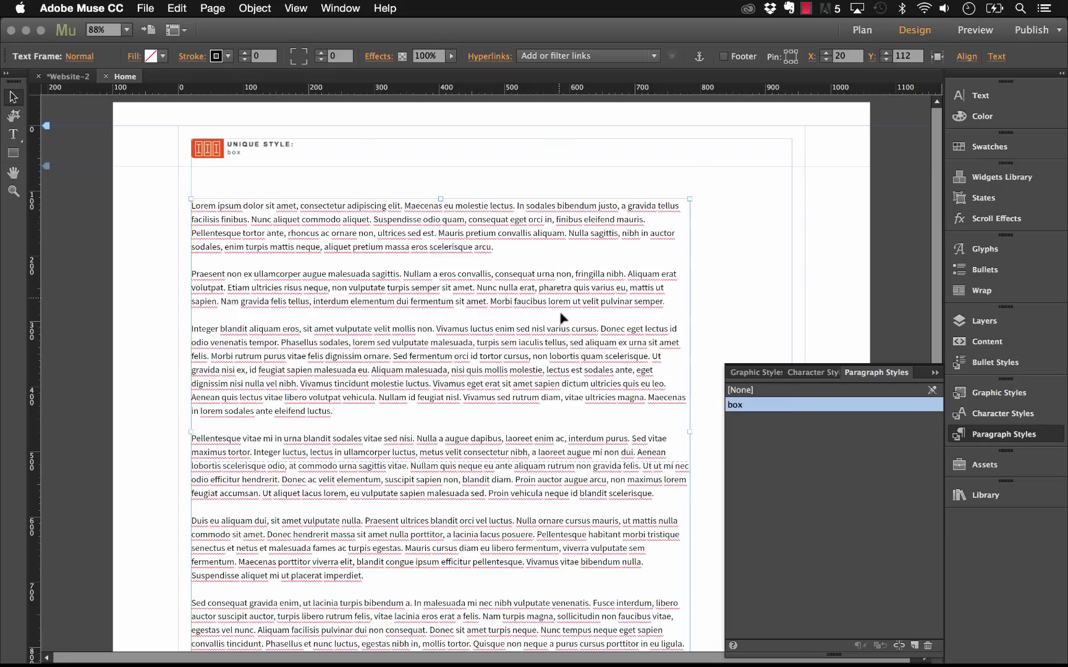
# Set the Multi Column Text Boxes widget's target style name to 'box'.
pyautogui.click(253, 149)
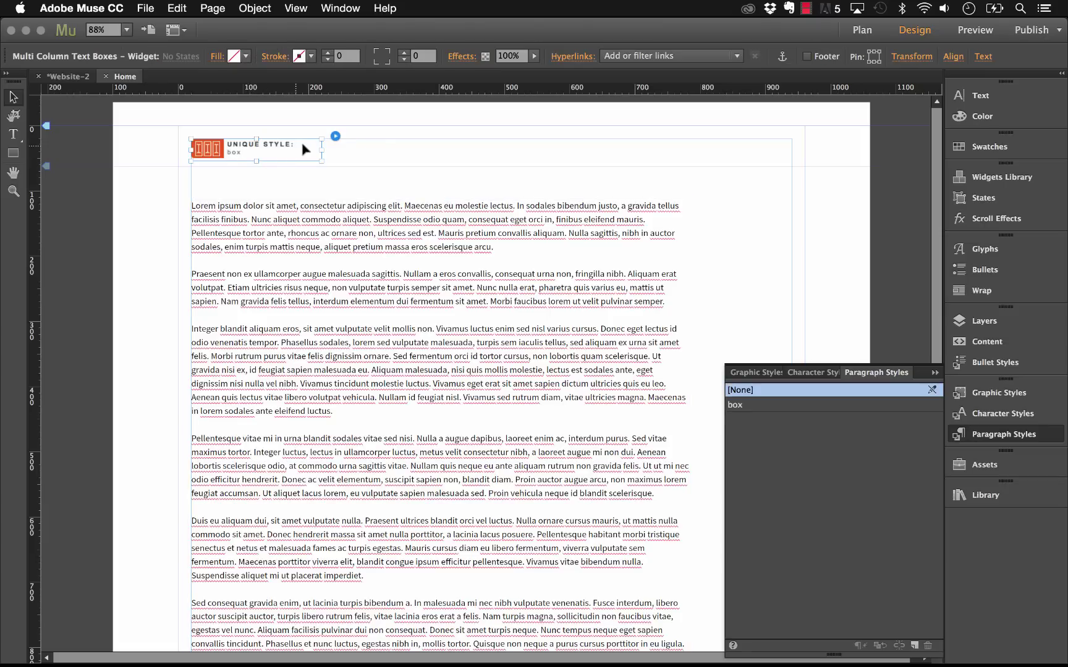
pyautogui.click(335, 137)
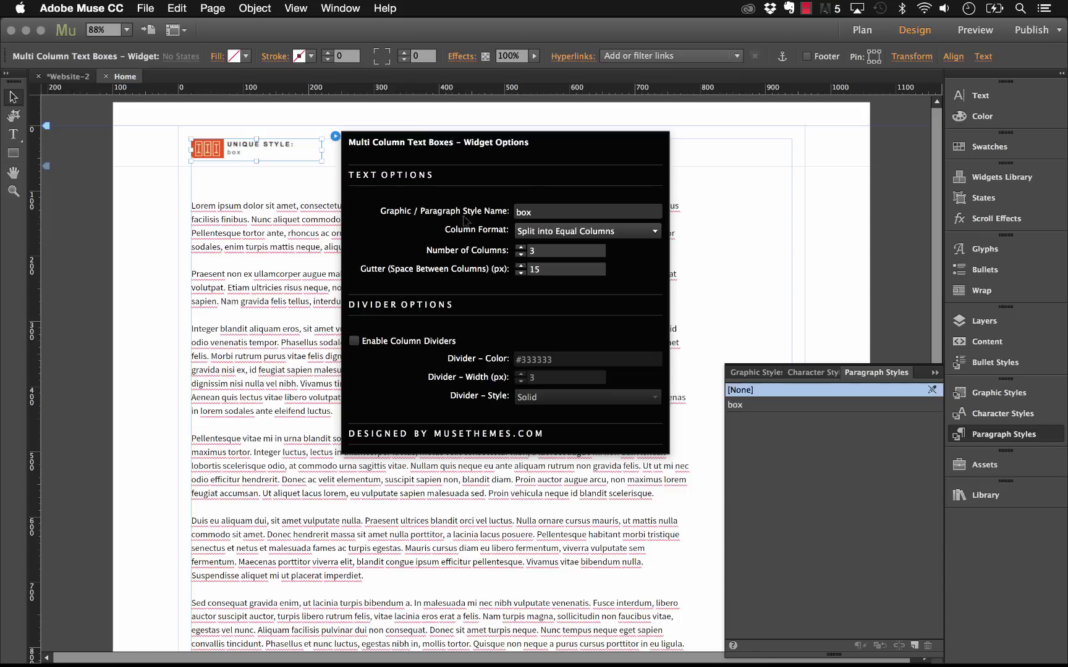
pyautogui.click(548, 212)
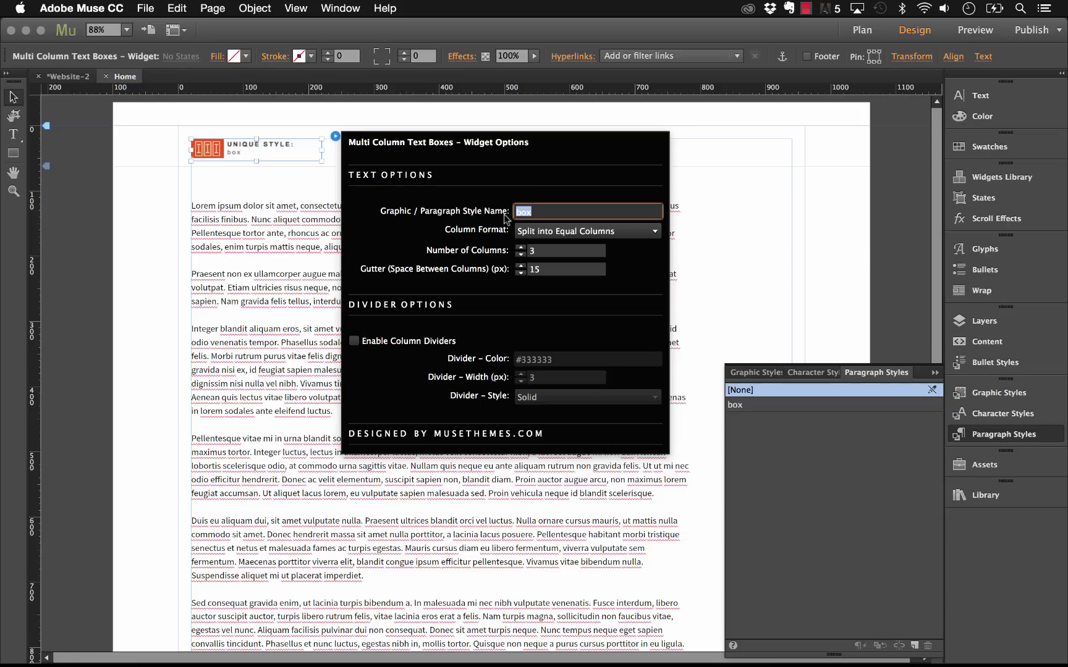
pyautogui.write('box')
pyautogui.press('Return')
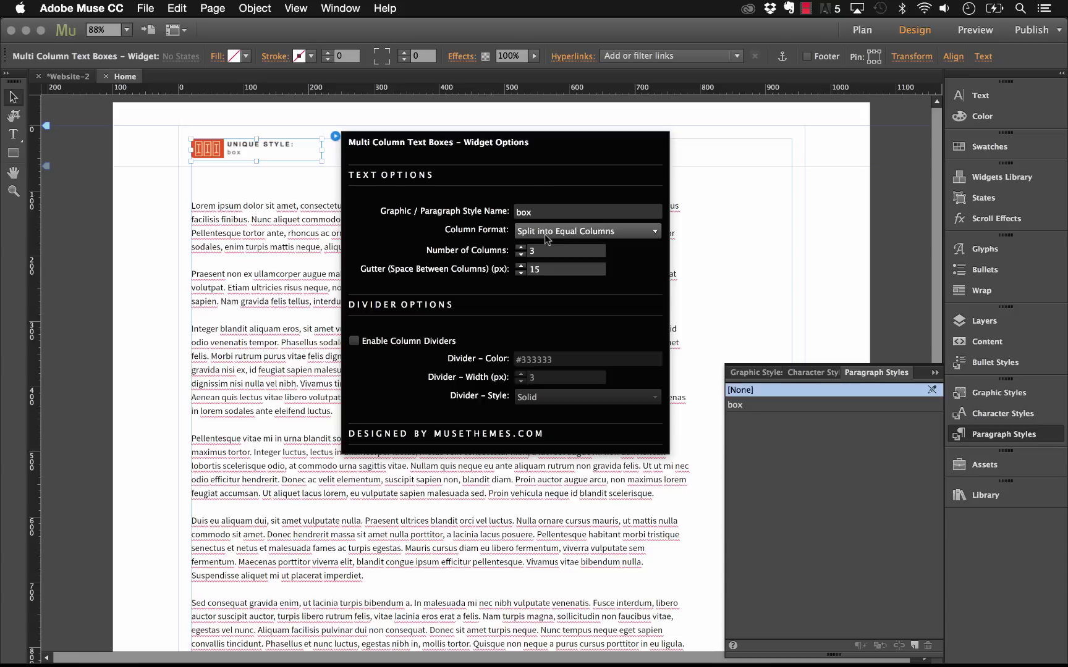
# Keep Split into Equal Columns and change the widget's gutter to 30 px.
pyautogui.click(545, 234)
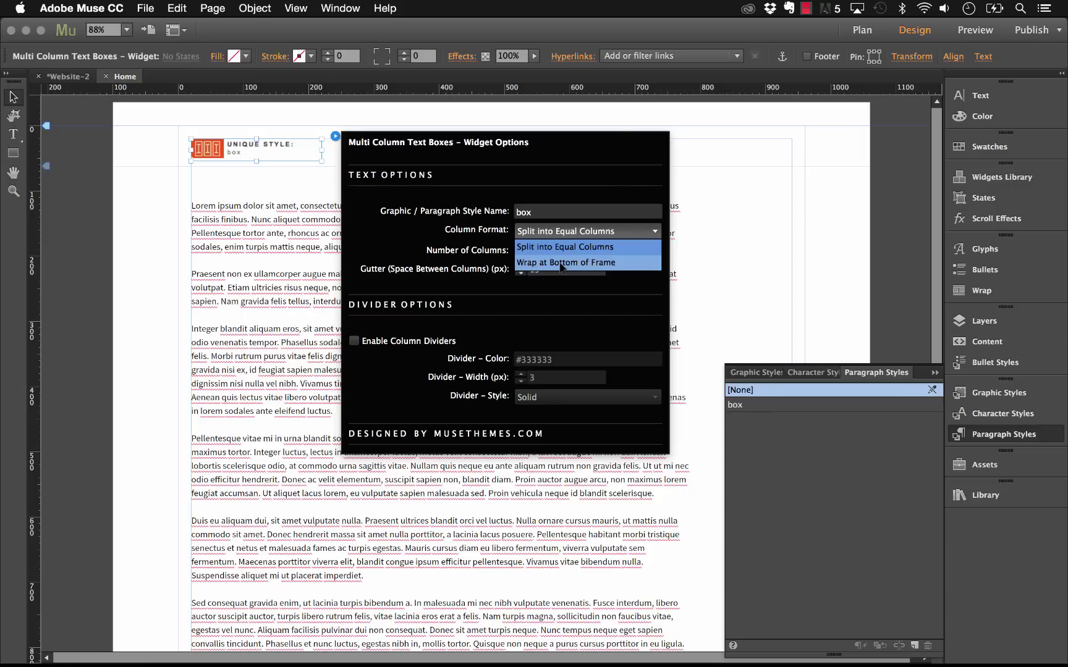
pyautogui.click(601, 138)
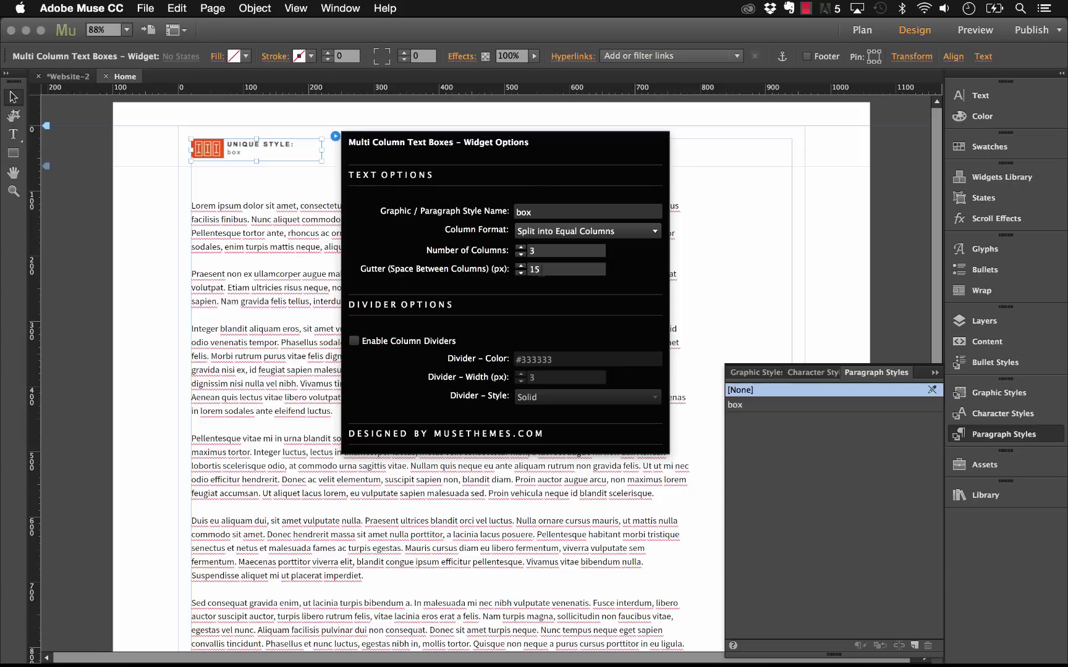
pyautogui.click(542, 270)
pyautogui.write('30')
pyautogui.press('Return')
pyautogui.click(938, 374)
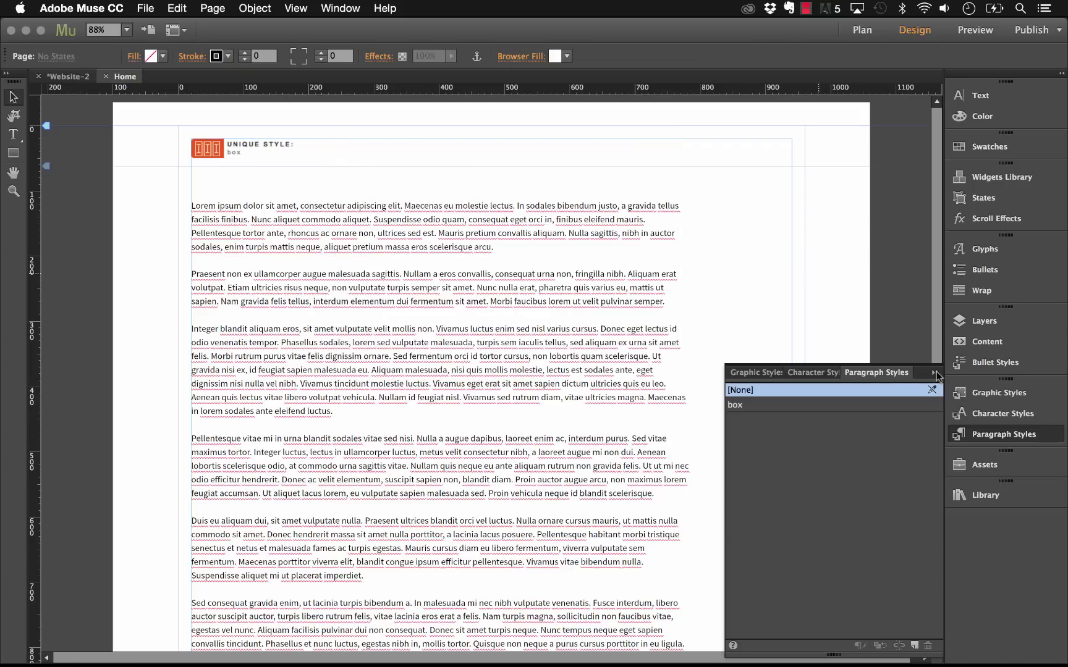
# Stretch the lorem ipsum text frame to the page guide, making it 899 px wide and 755 px tall.
pyautogui.click(933, 372)
pyautogui.scroll(-2, 704, 395)
pyautogui.click(683, 398)
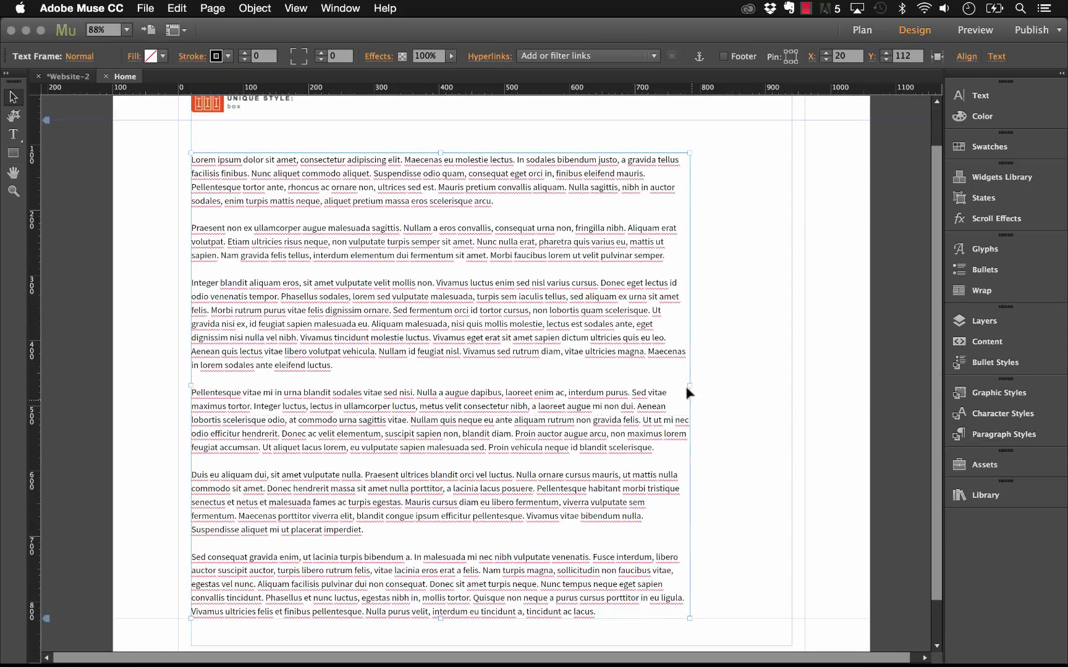
pyautogui.moveTo(690, 387); pyautogui.dragTo(777, 387)
pyautogui.scroll(-1, 453, 621)
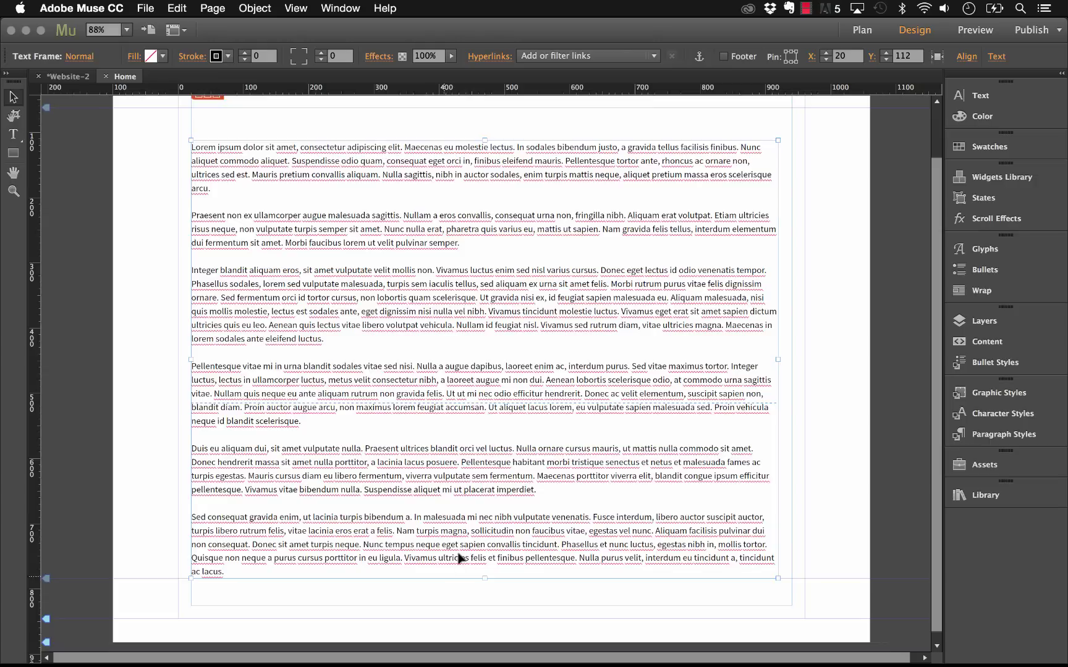
pyautogui.moveTo(485, 568); pyautogui.dragTo(486, 614)
pyautogui.click(835, 502)
pyautogui.scroll(5, 835, 502)
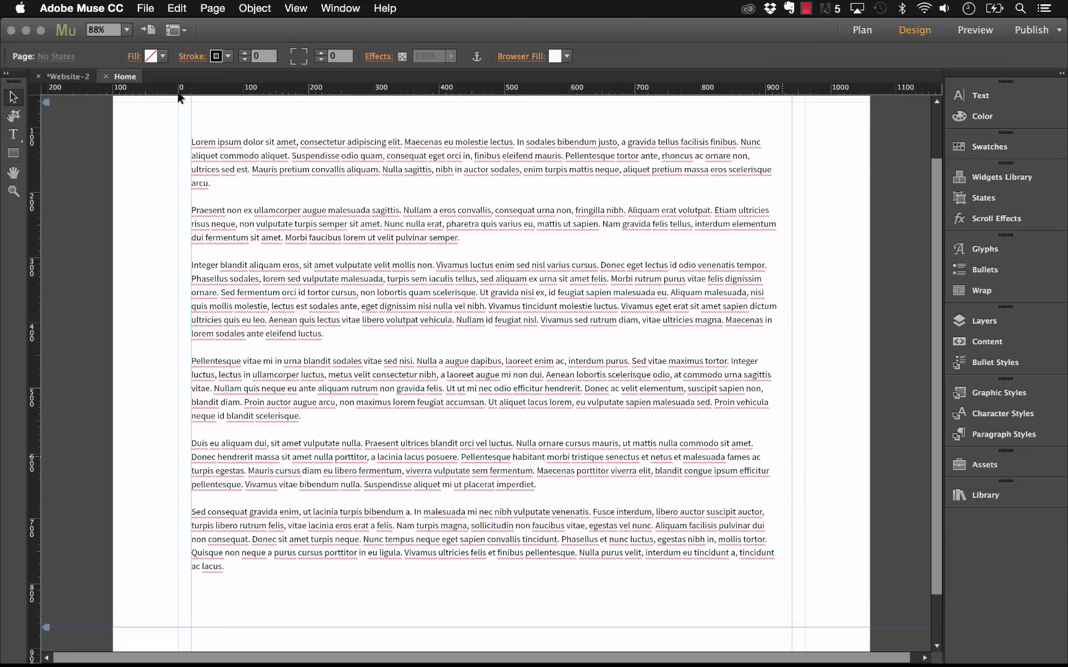
pyautogui.click(146, 8)
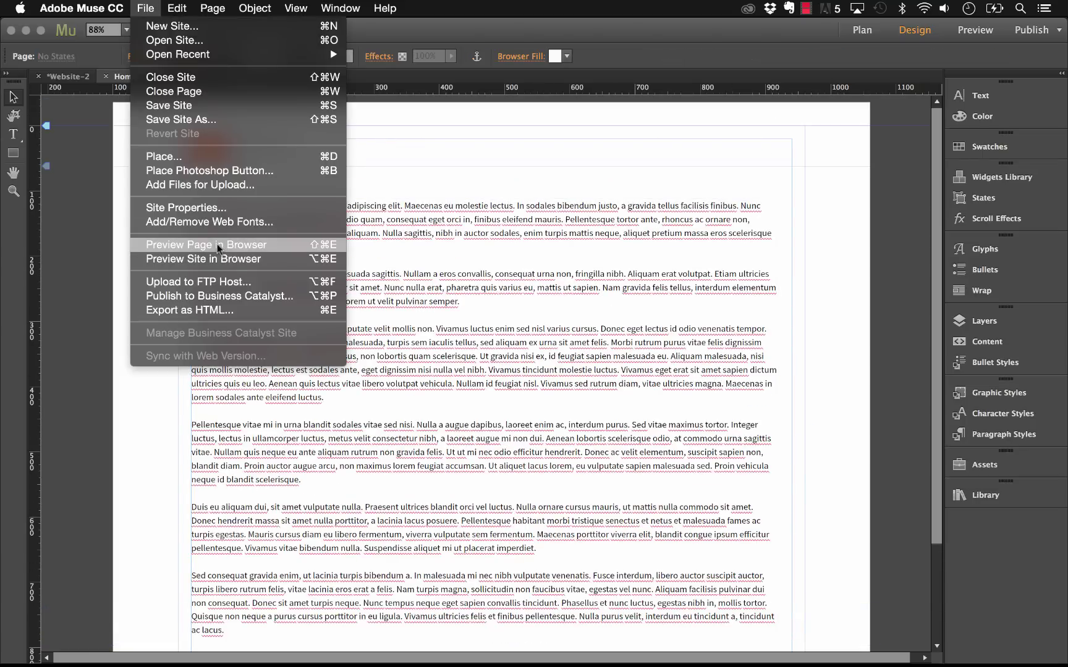
# Preview the page in Safari and scroll through the three lorem ipsum columns.
pyautogui.click(217, 245)
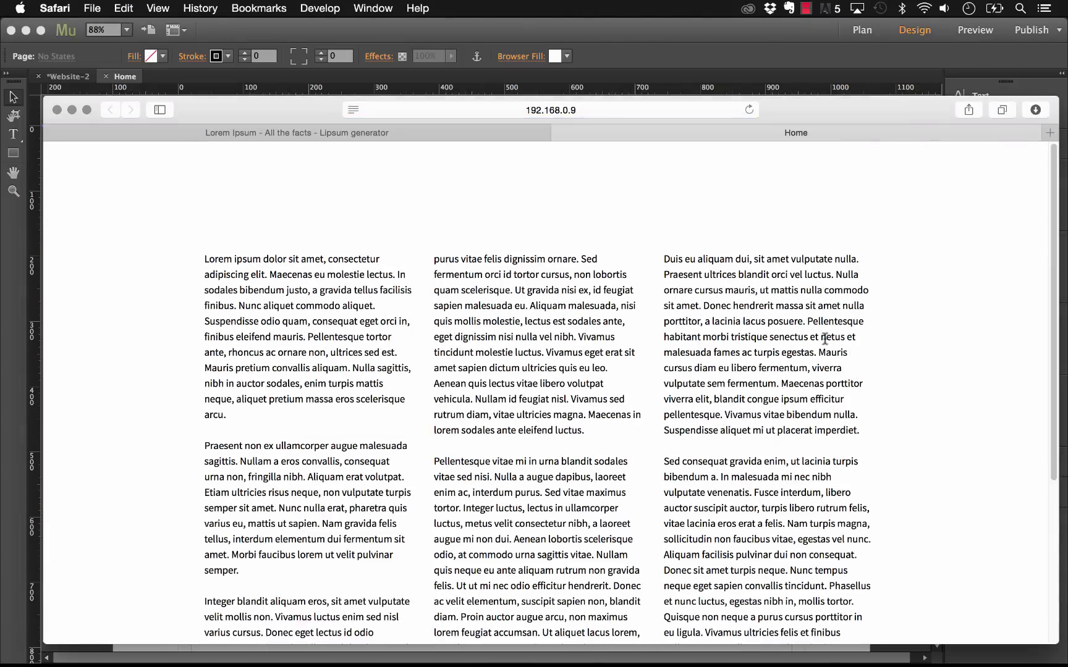
pyautogui.scroll(-3, 1059, 227)
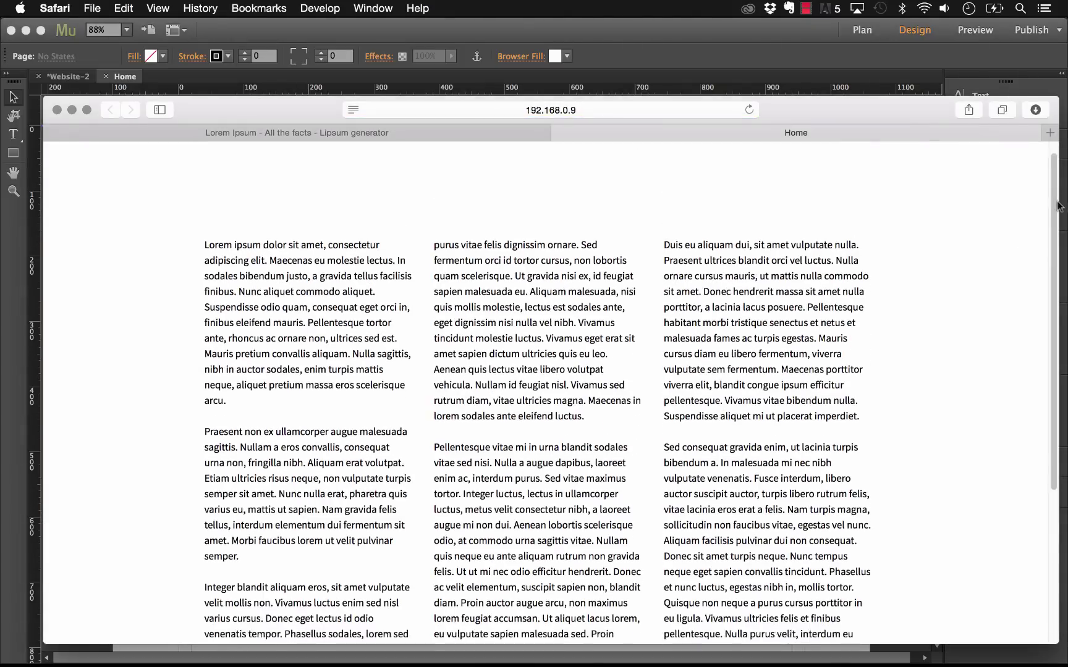
pyautogui.scroll(-1, 1059, 228)
pyautogui.scroll(-2, 1058, 234)
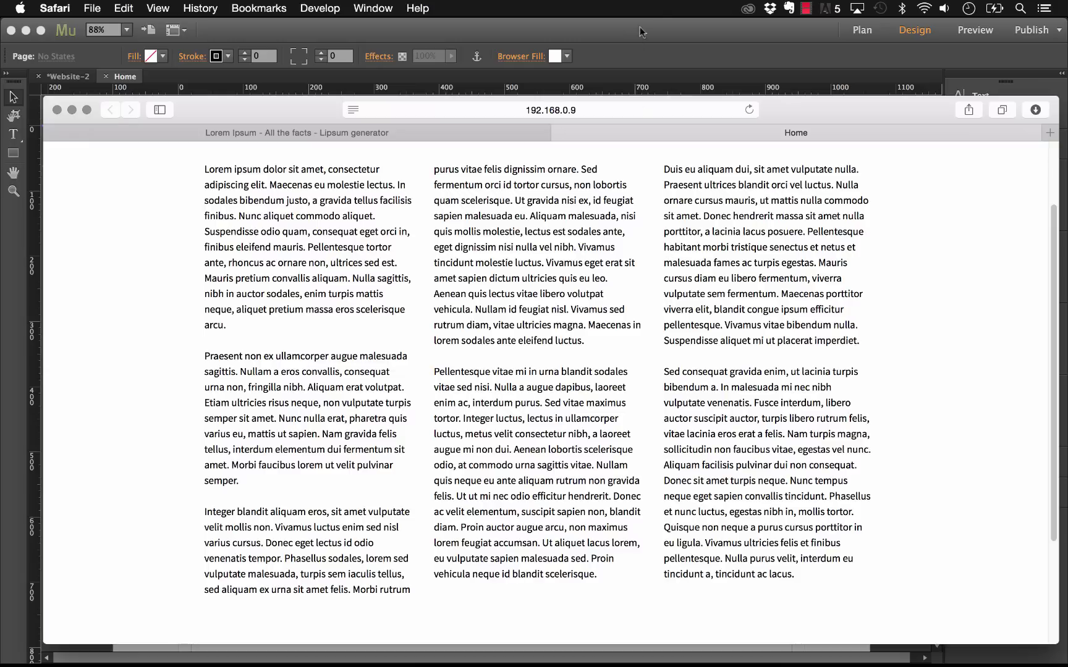
# Set the widget's Column Format to Wrap at Bottom of Frame.
pyautogui.click(670, 48)
pyautogui.click(311, 145)
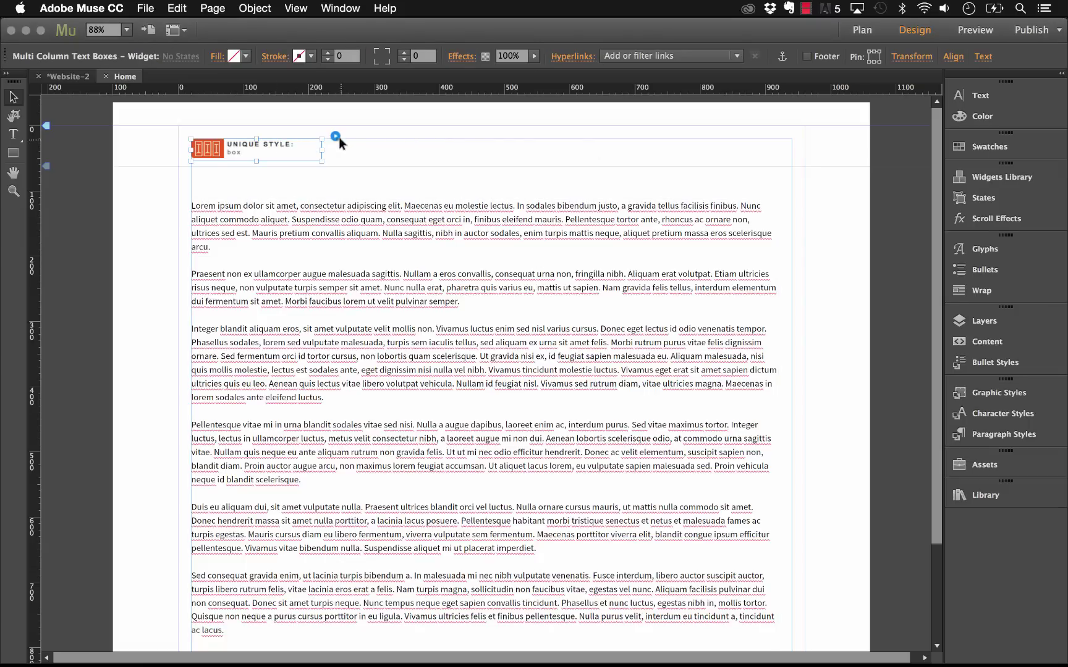
pyautogui.click(335, 135)
pyautogui.click(560, 232)
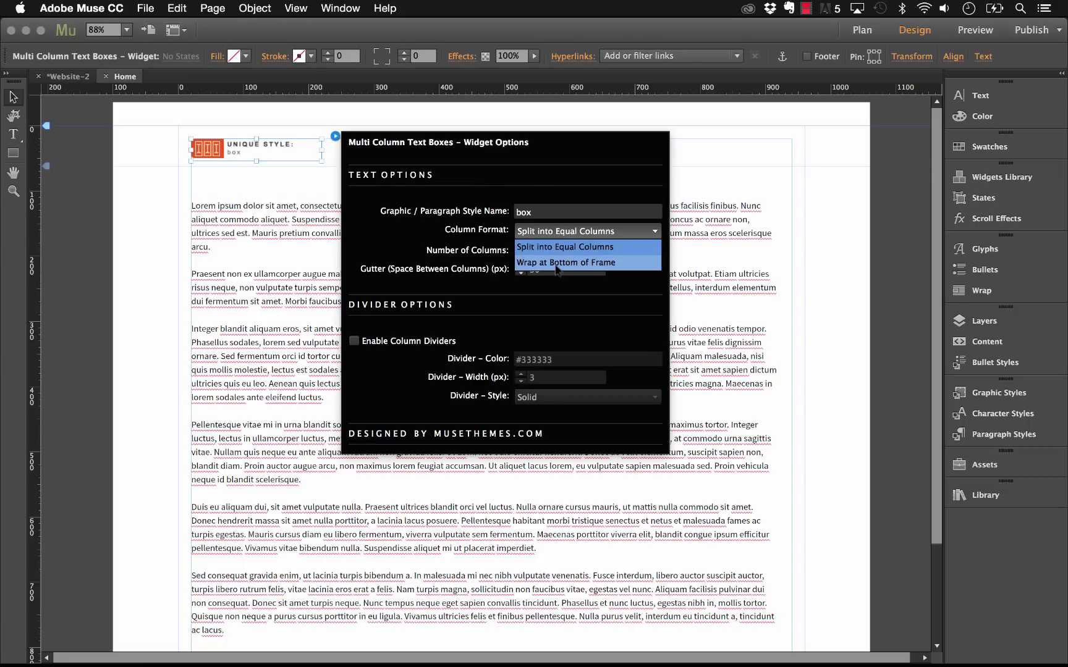
pyautogui.click(557, 265)
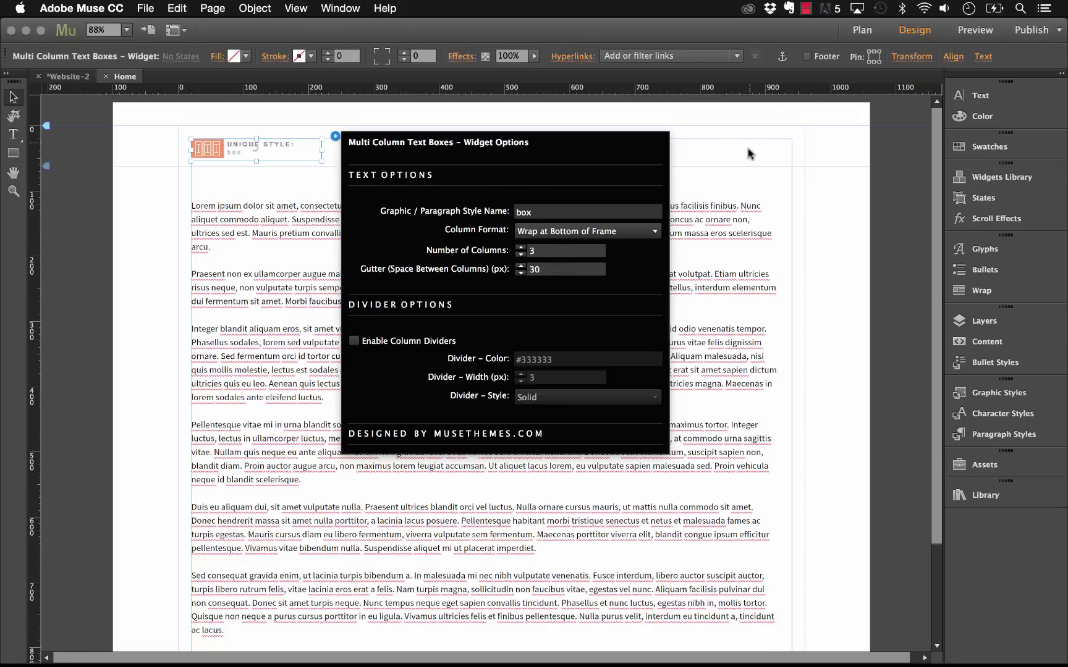
pyautogui.click(536, 487)
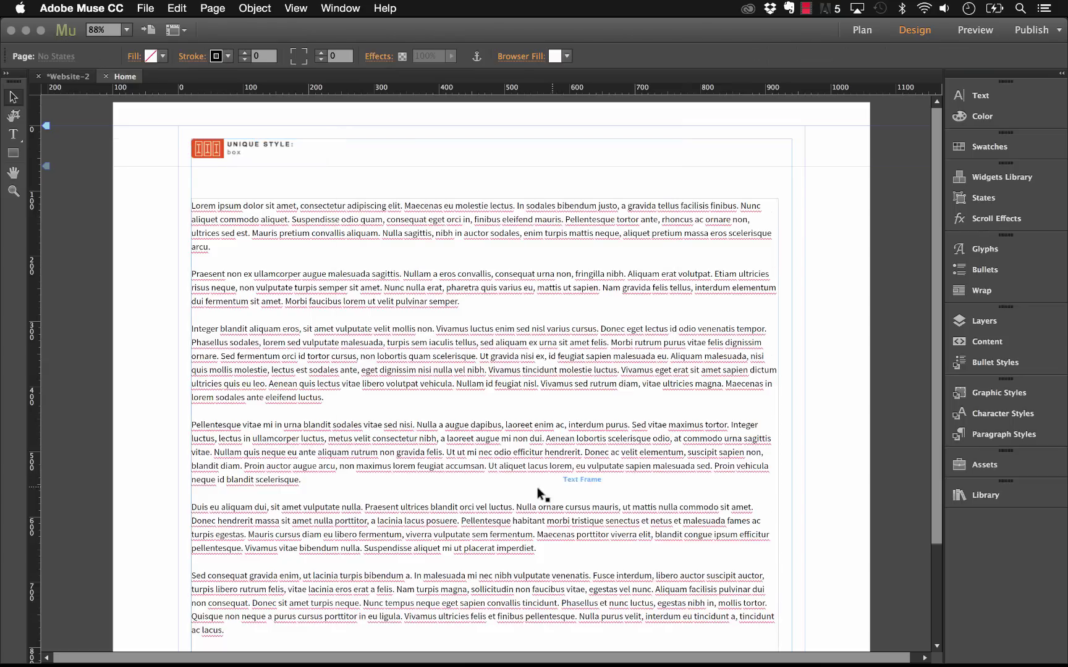
# Drag the body text frame's bottom edge further down the page.
pyautogui.click(537, 487)
pyautogui.scroll(-5, 506, 556)
pyautogui.moveTo(485, 570); pyautogui.dragTo(485, 622)
pyautogui.click(807, 533)
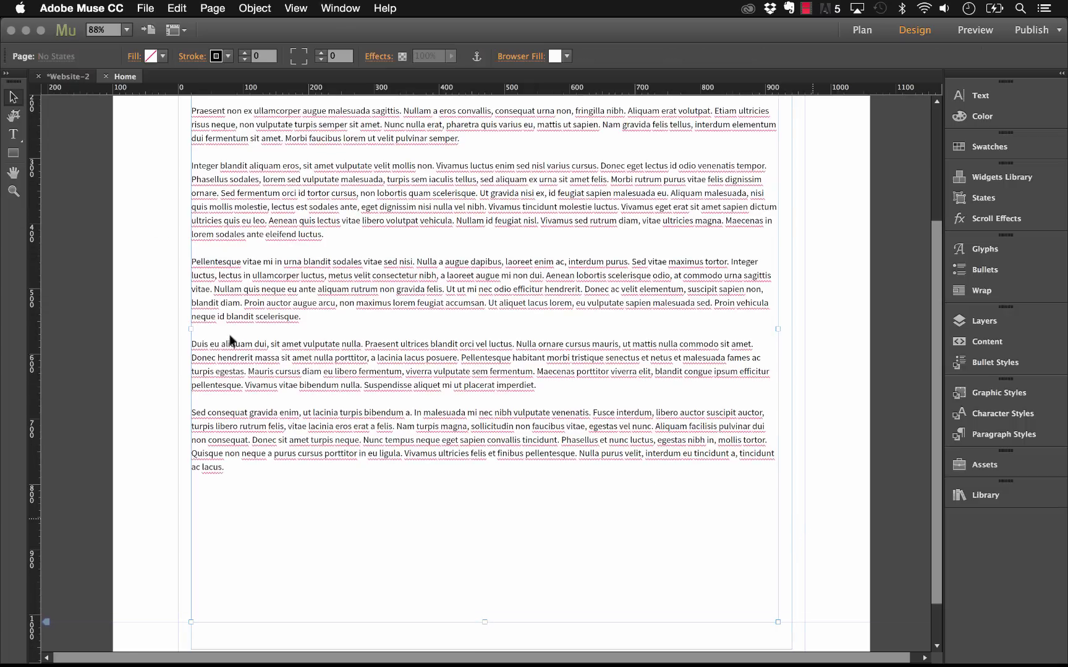
pyautogui.click(142, 9)
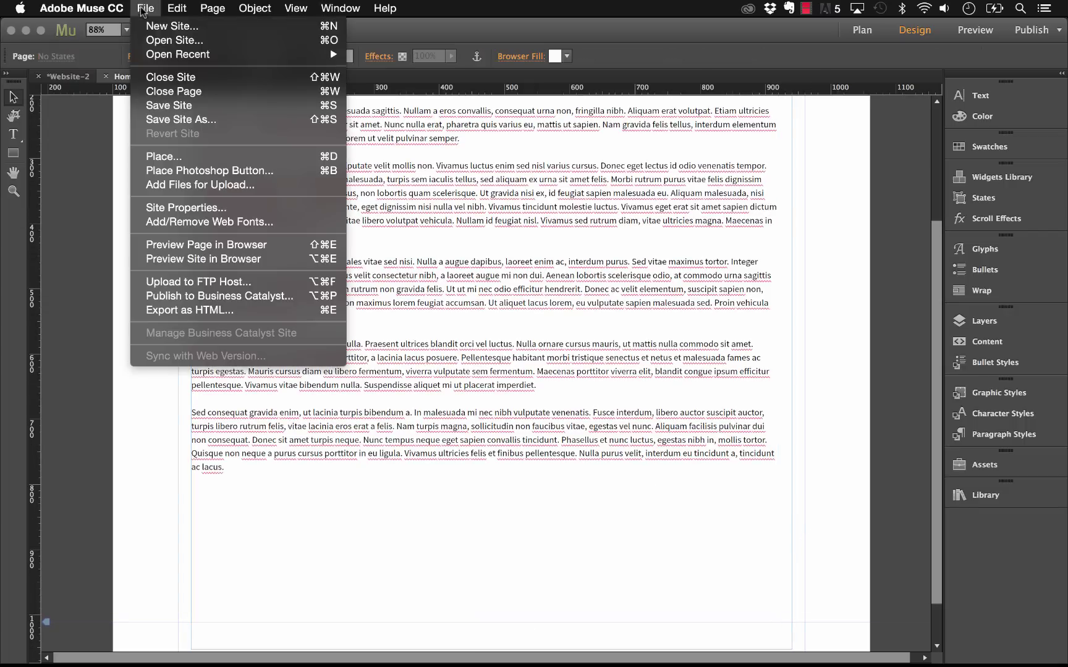
# Preview the page in Safari and scroll through the wrapped columns.
pyautogui.click(231, 241)
pyautogui.scroll(-5, 762, 279)
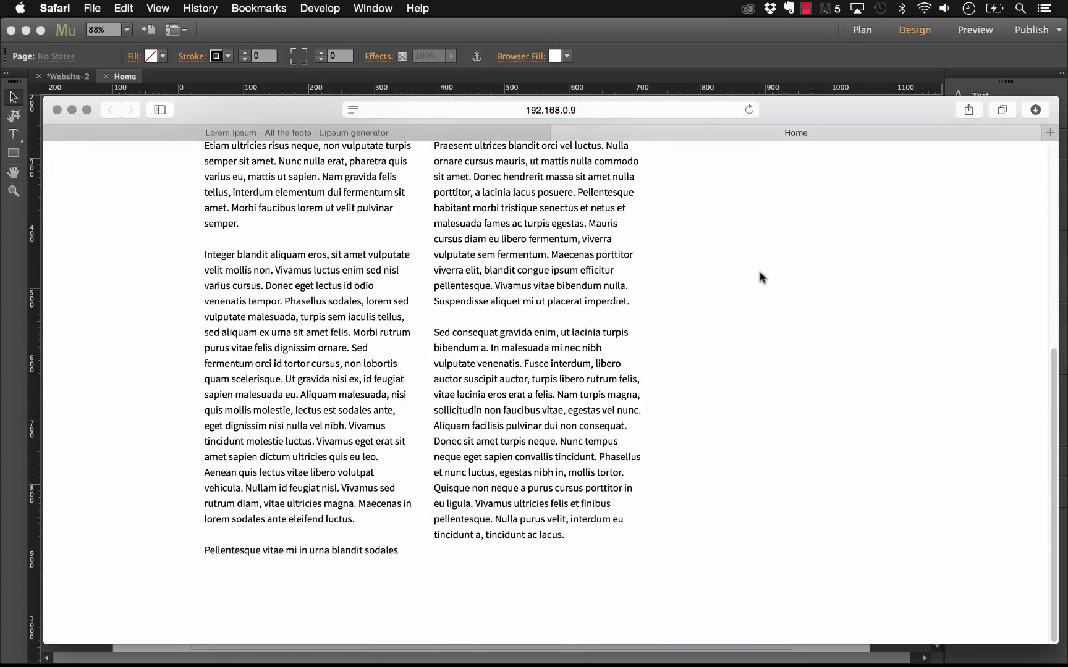
pyautogui.scroll(7, 763, 279)
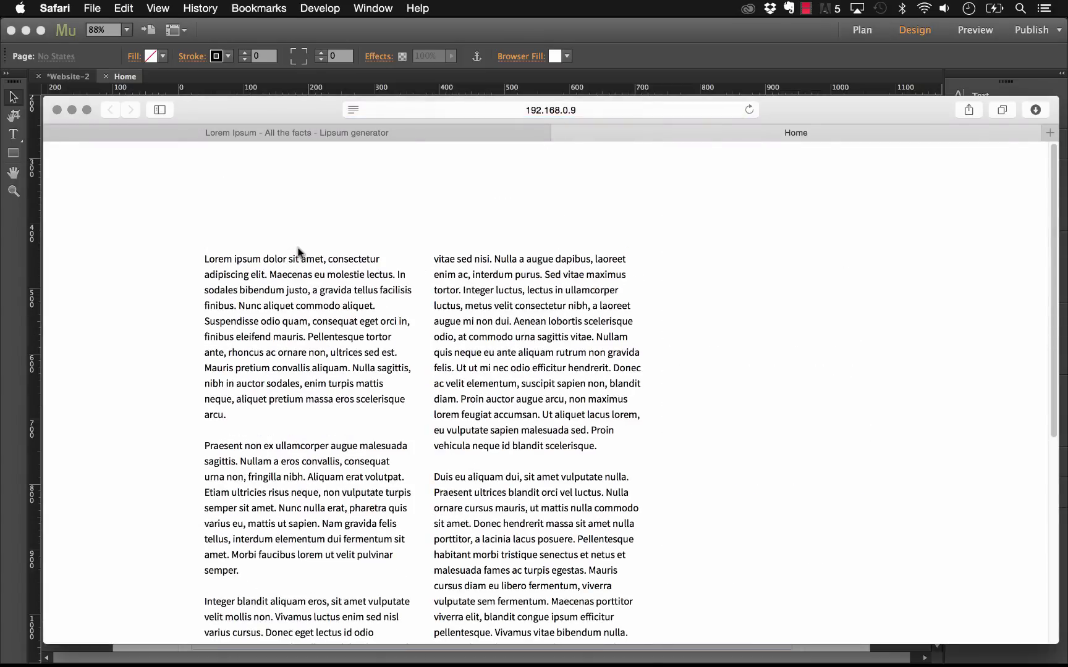
pyautogui.scroll(-3, 297, 260)
pyautogui.scroll(-3, 564, 409)
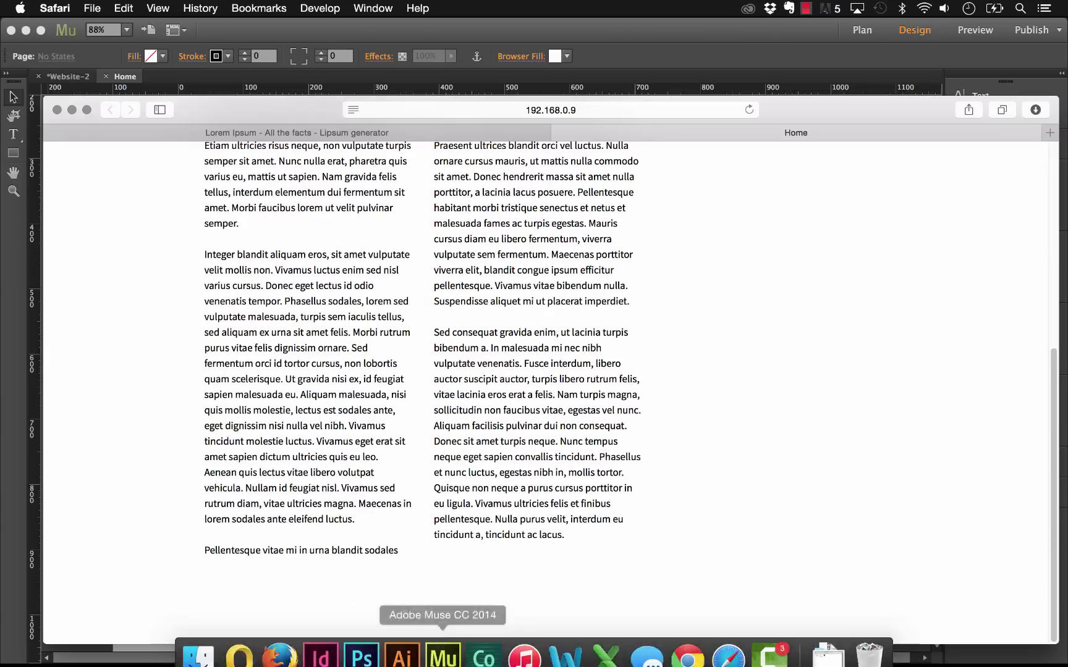
# Back in Muse, shorten the body text frame to 734 px tall.
pyautogui.click(442, 639)
pyautogui.click(581, 431)
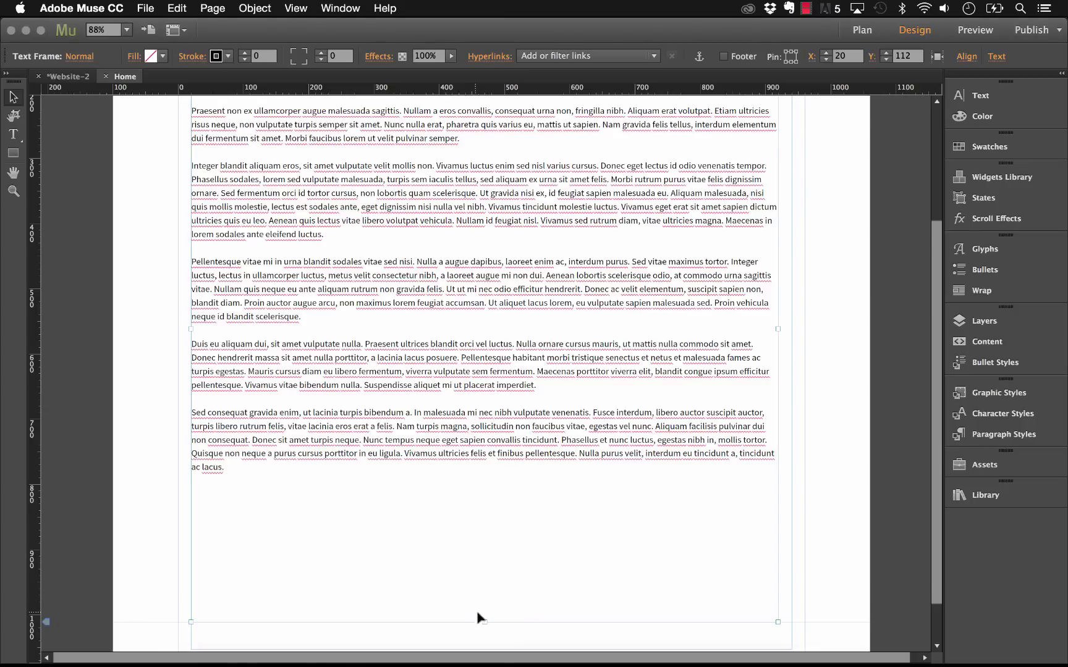
pyautogui.moveTo(484, 624); pyautogui.dragTo(481, 514)
pyautogui.click(481, 536)
pyautogui.click(146, 9)
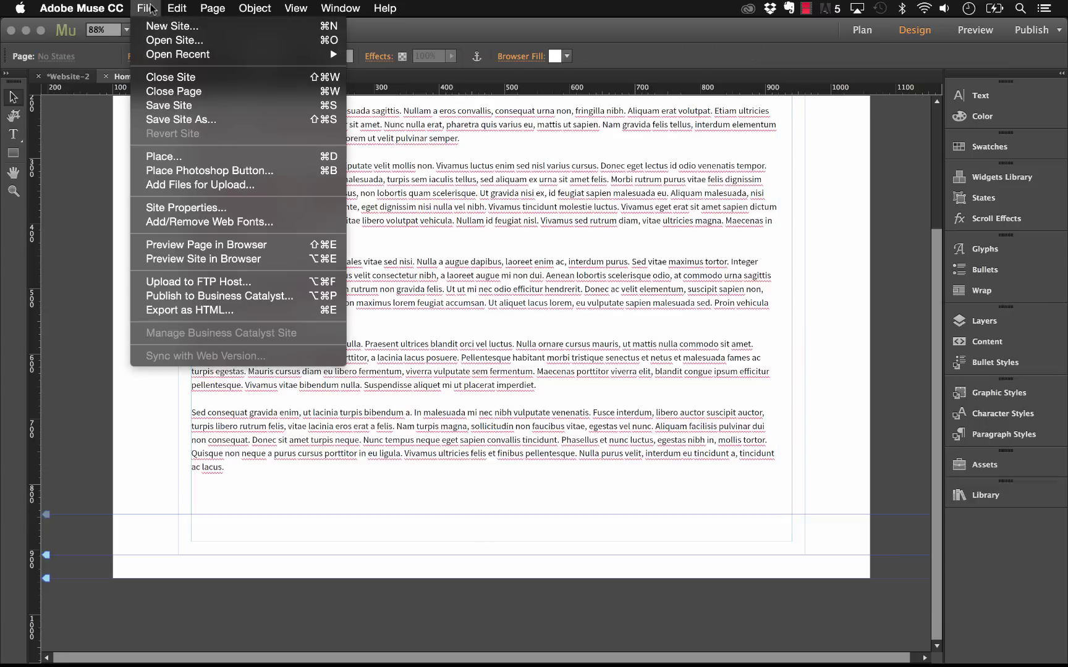
# Preview the page in Safari, scroll back to the top, and return to Muse.
pyautogui.click(197, 243)
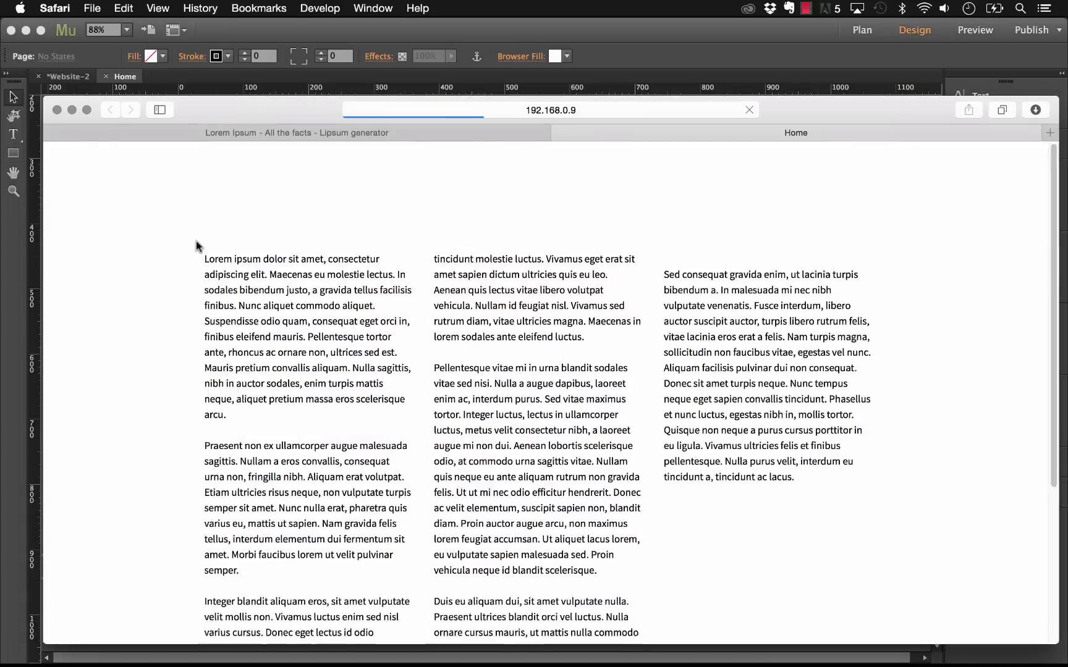
pyautogui.scroll(3, 738, 328)
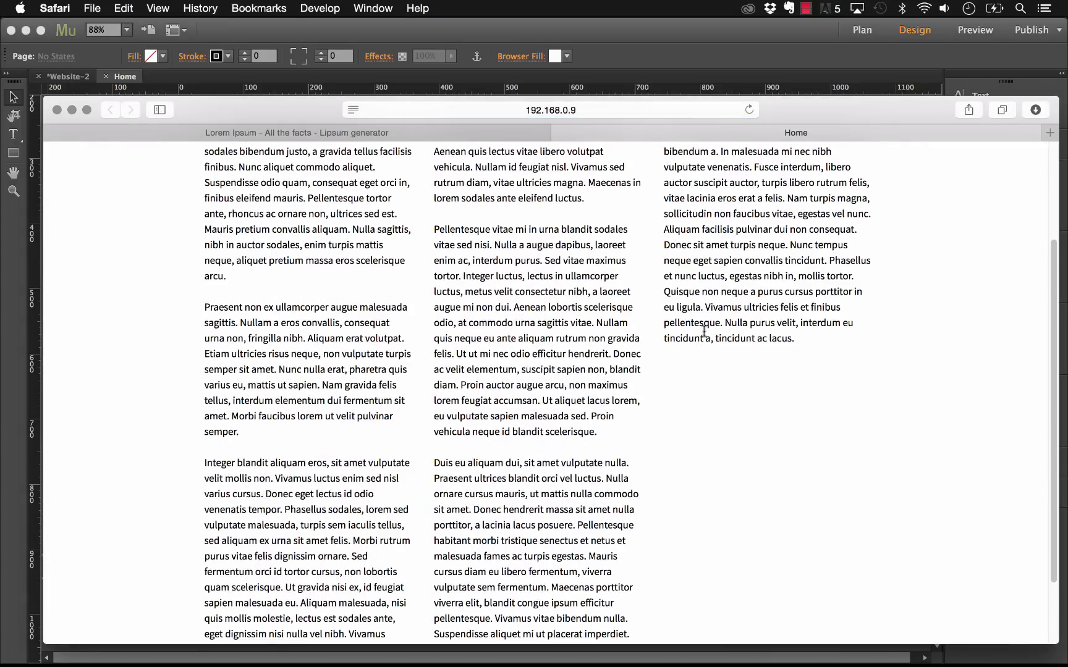
pyautogui.scroll(2, 741, 266)
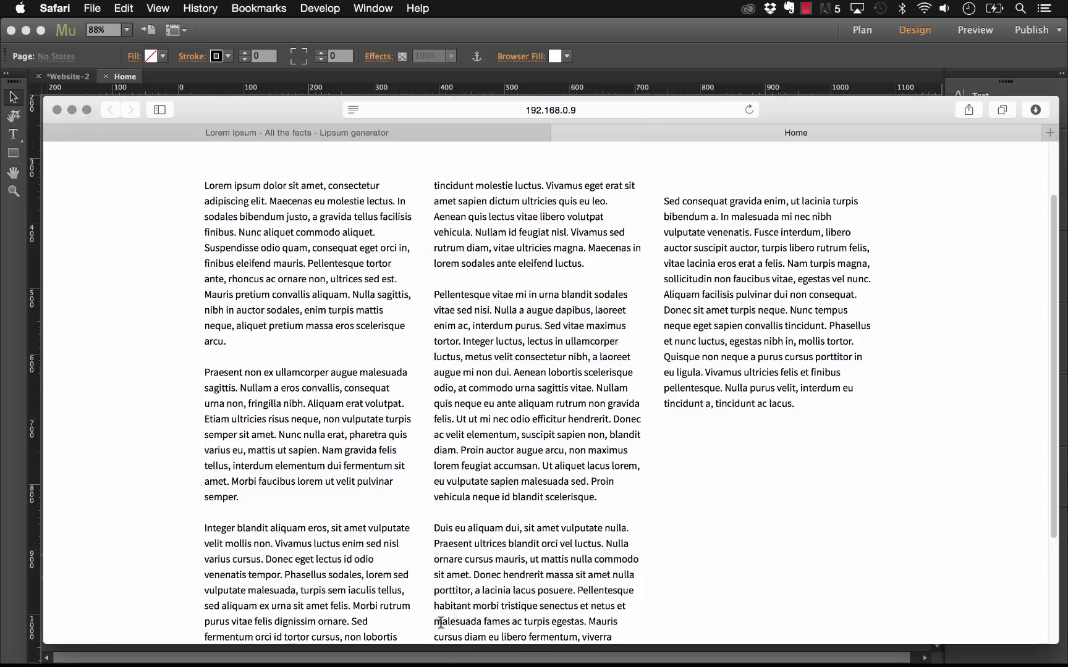
pyautogui.click(436, 664)
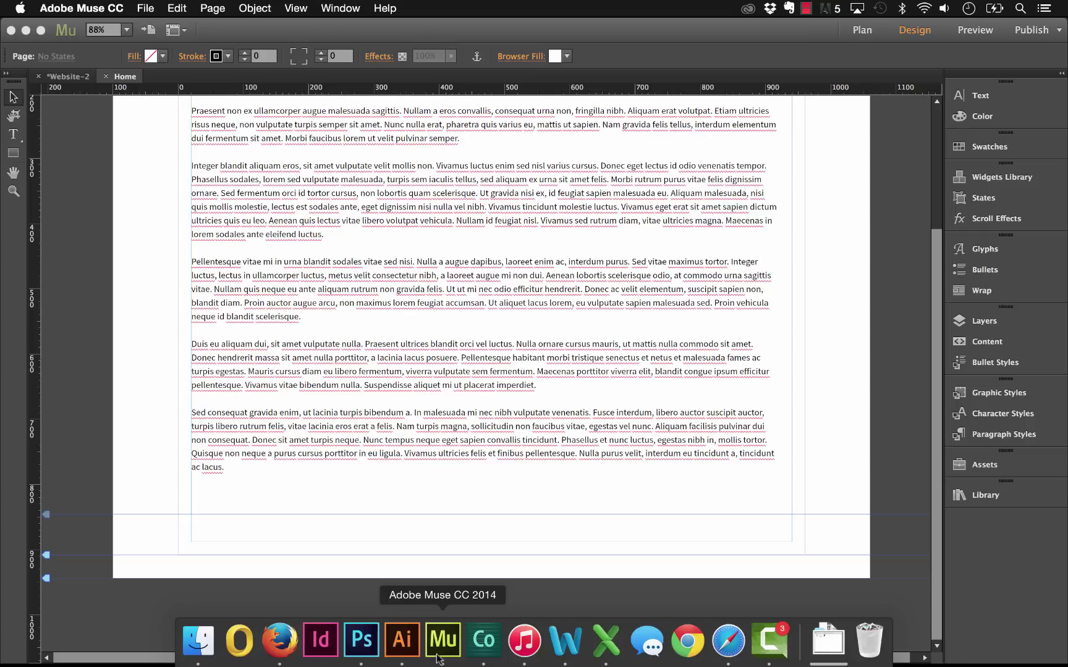
# Select the Multi Column Text Boxes widget above the body text frame and open its options.
pyautogui.click(497, 479)
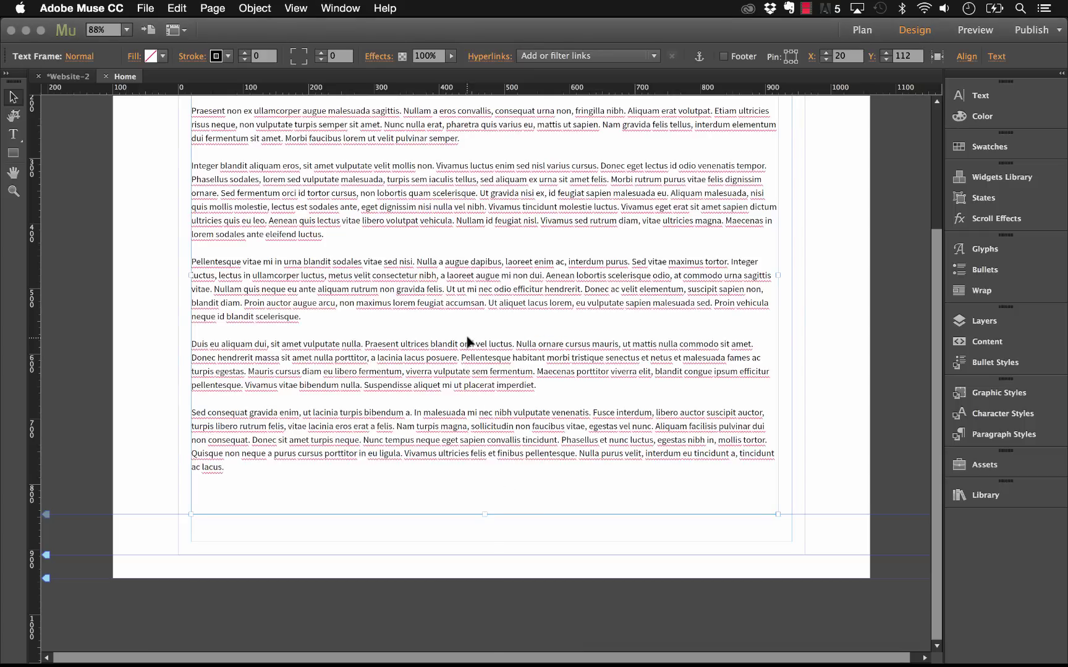
pyautogui.scroll(3, 468, 340)
pyautogui.scroll(5, 468, 340)
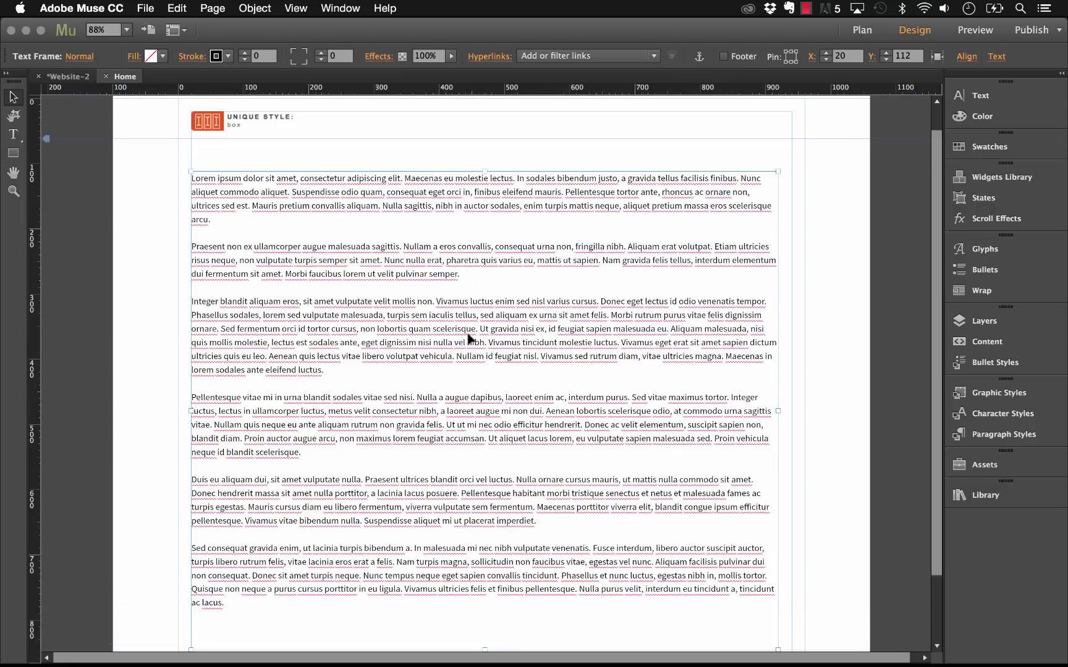
pyautogui.click(303, 121)
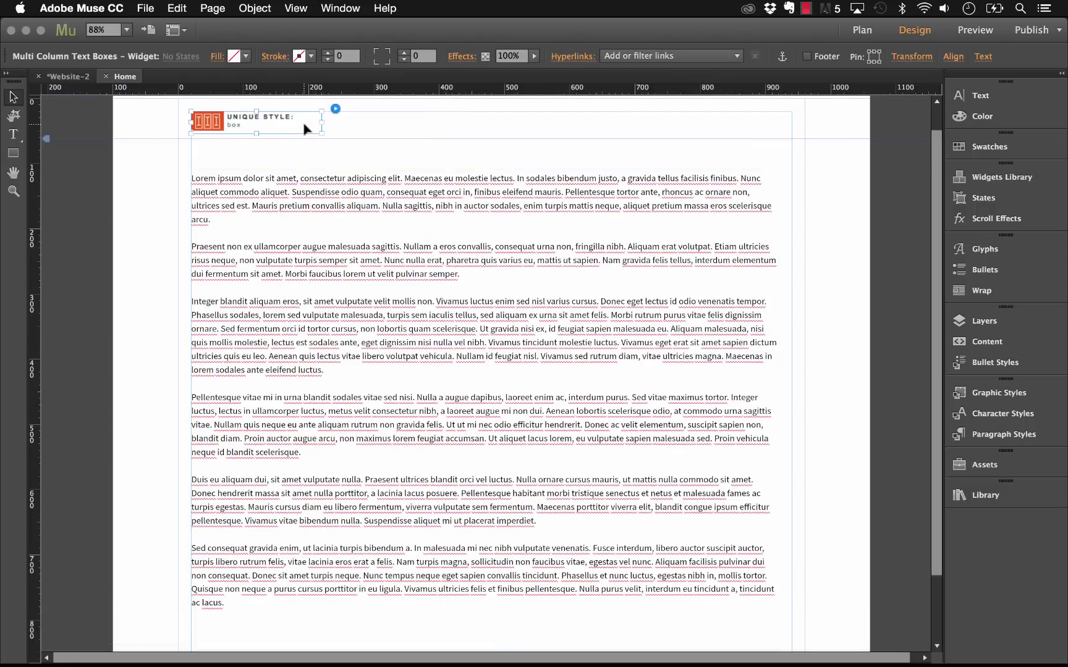
pyautogui.click(335, 111)
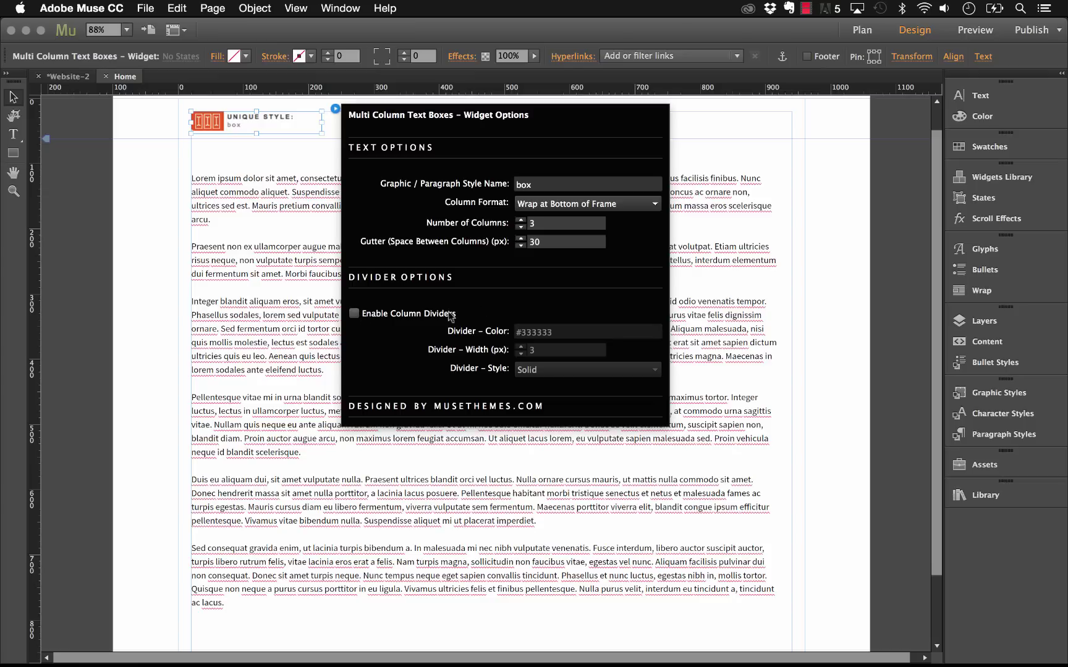
# Set the gutter to 40 px and enable 2 px Solid column dividers.
pyautogui.doubleClick(556, 244)
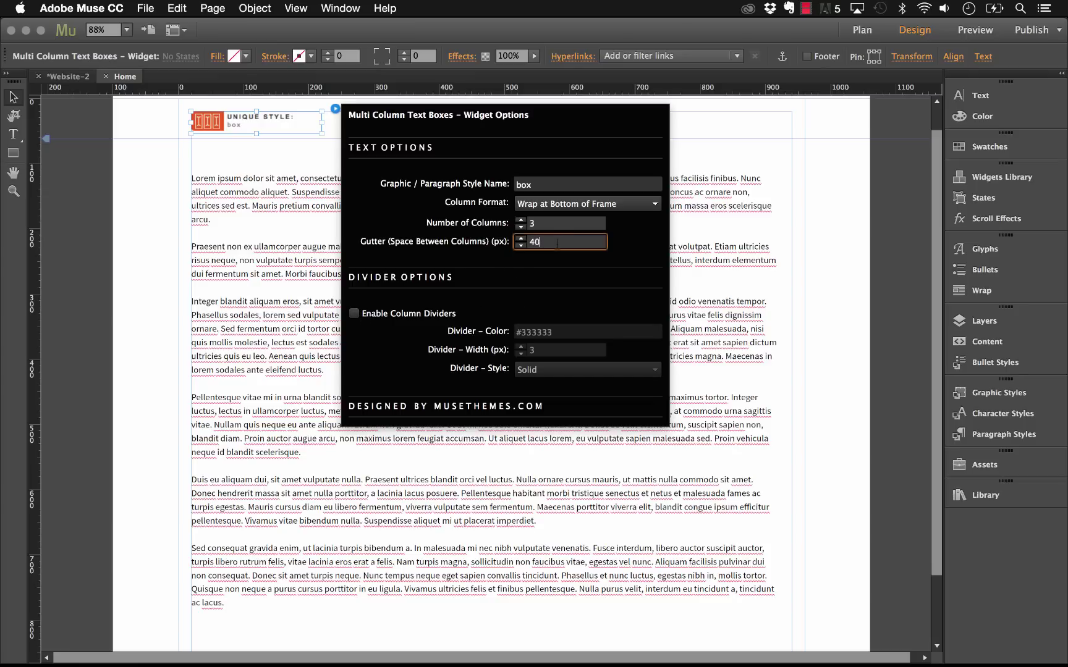
pyautogui.press('Return')
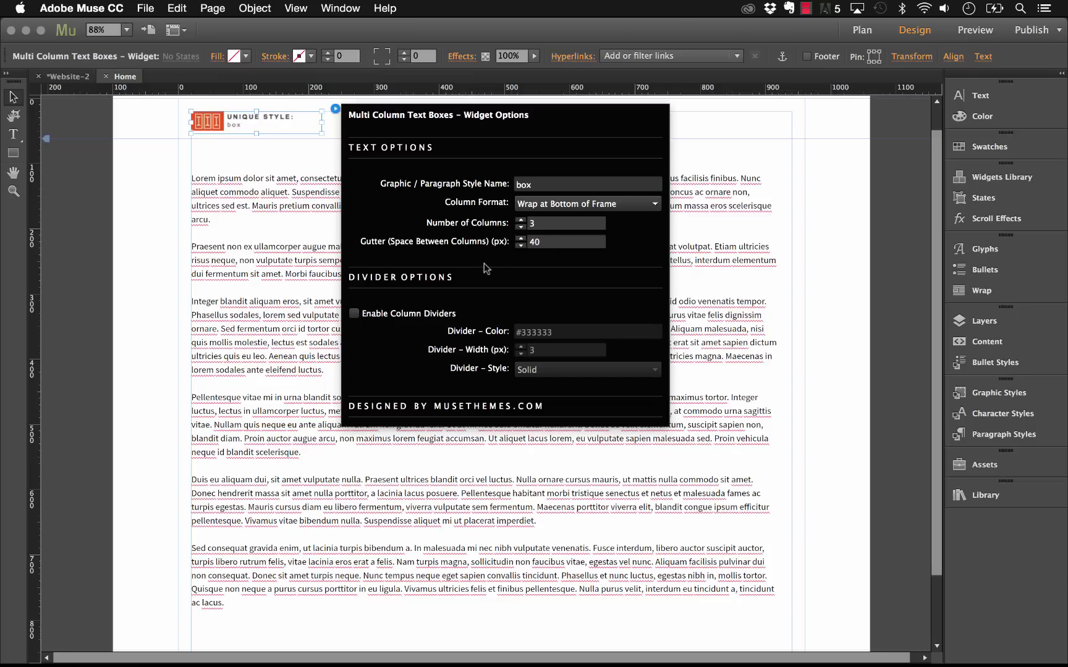
pyautogui.click(362, 313)
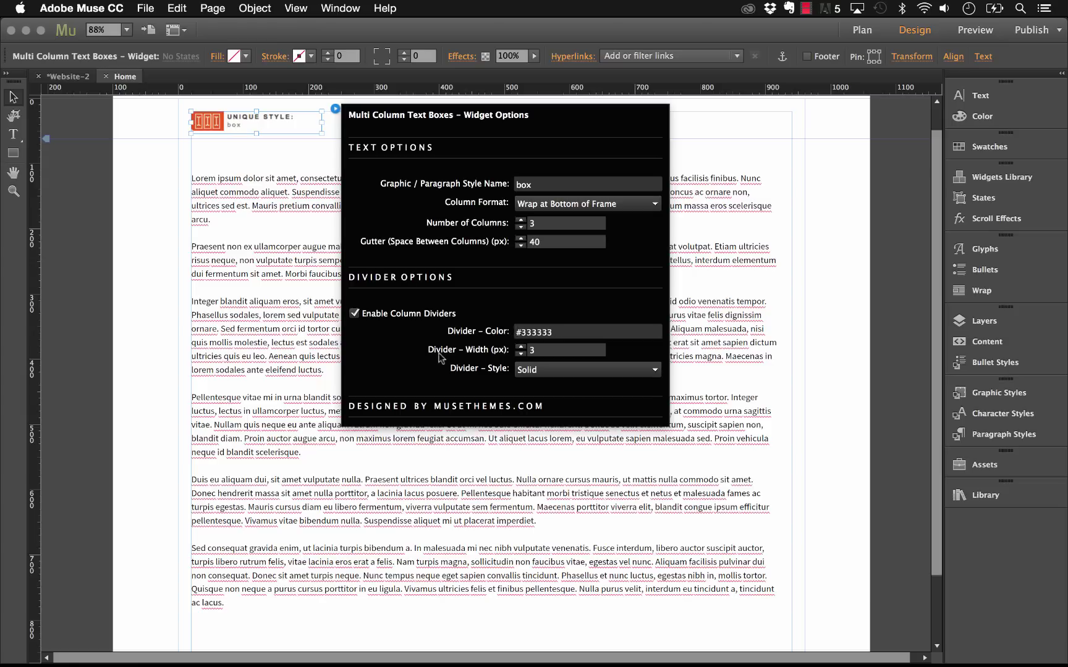
pyautogui.click(521, 353)
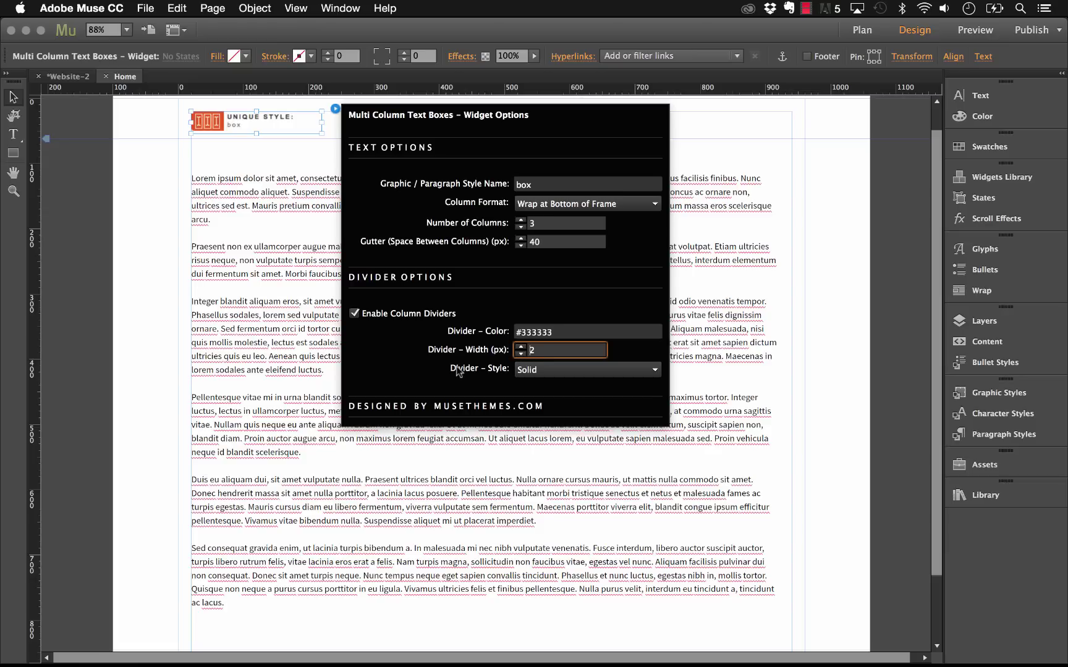
pyautogui.click(555, 371)
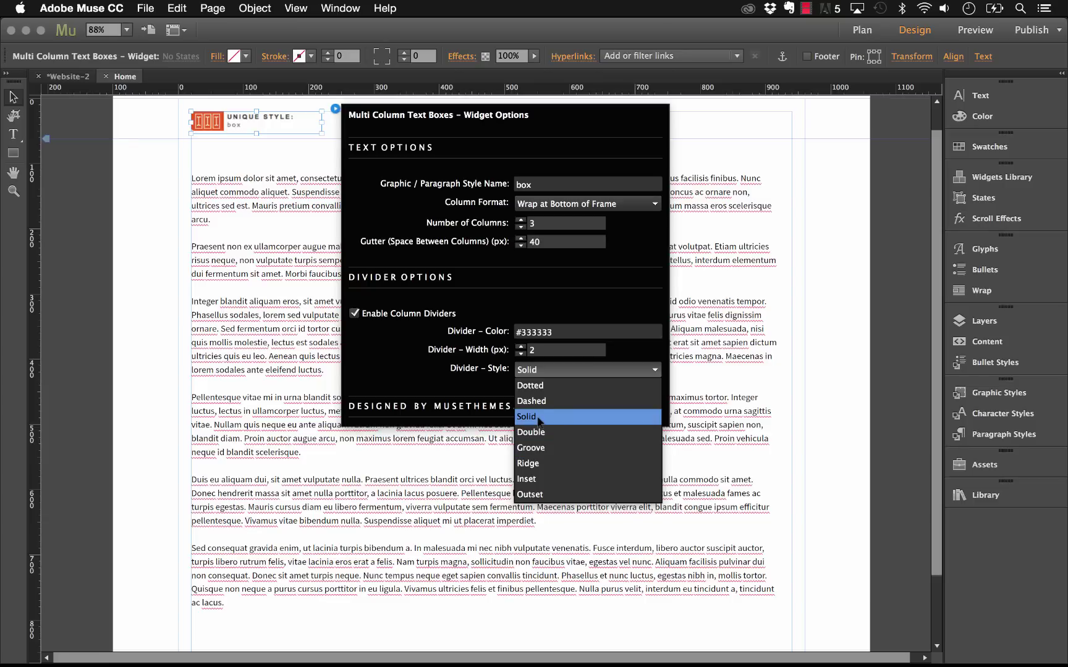
pyautogui.click(579, 324)
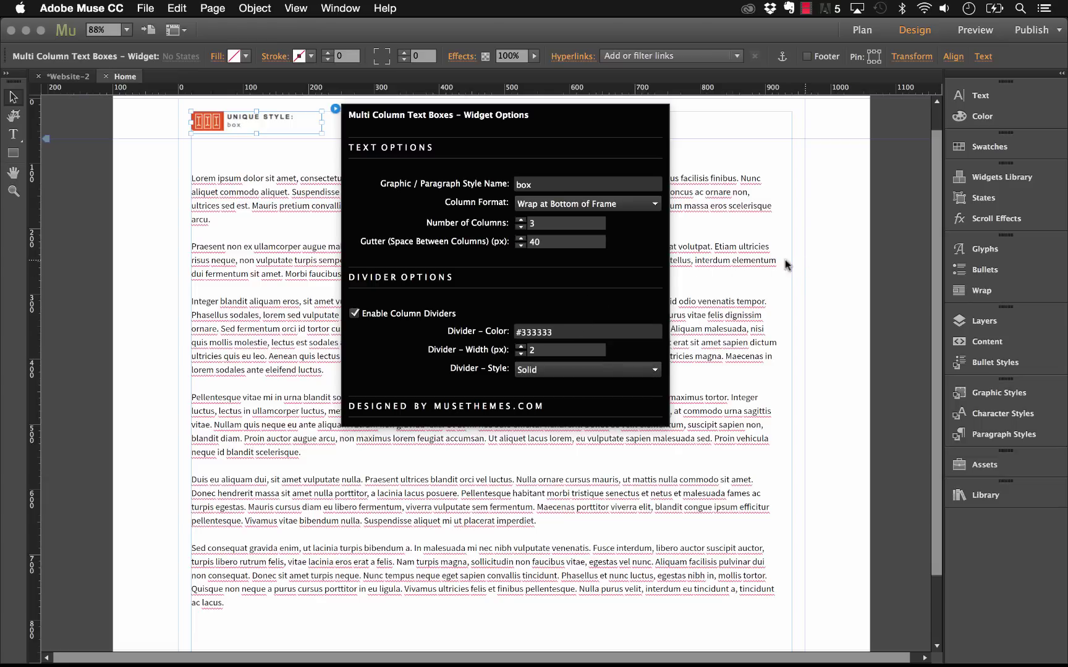
pyautogui.click(146, 8)
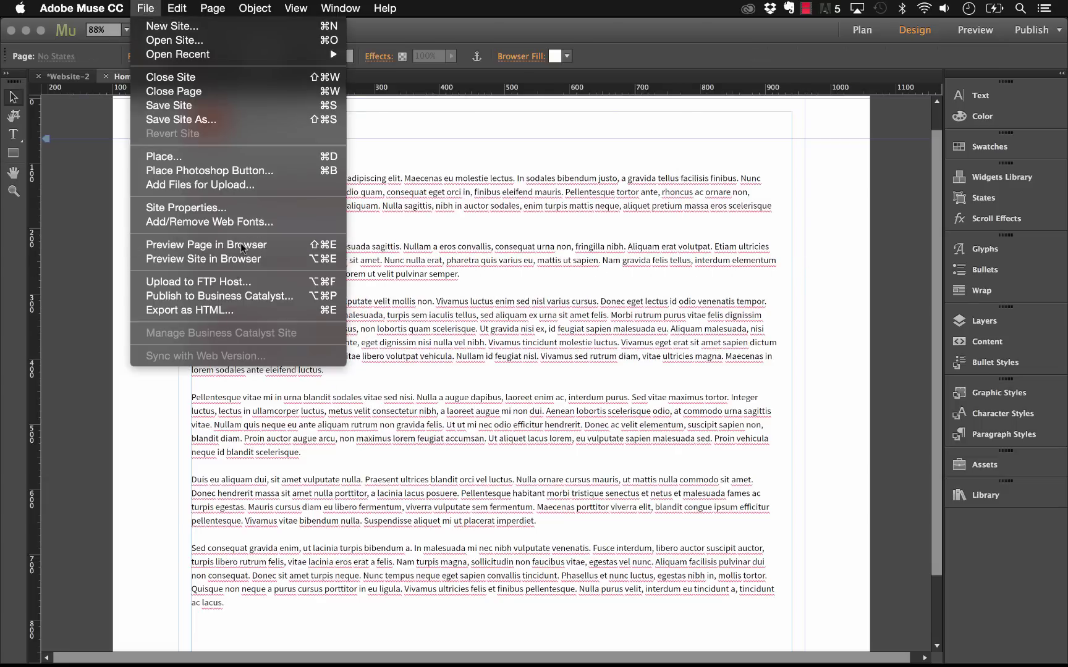
# Preview the Home page in Safari and scroll through the three solid-divided columns.
pyautogui.click(240, 244)
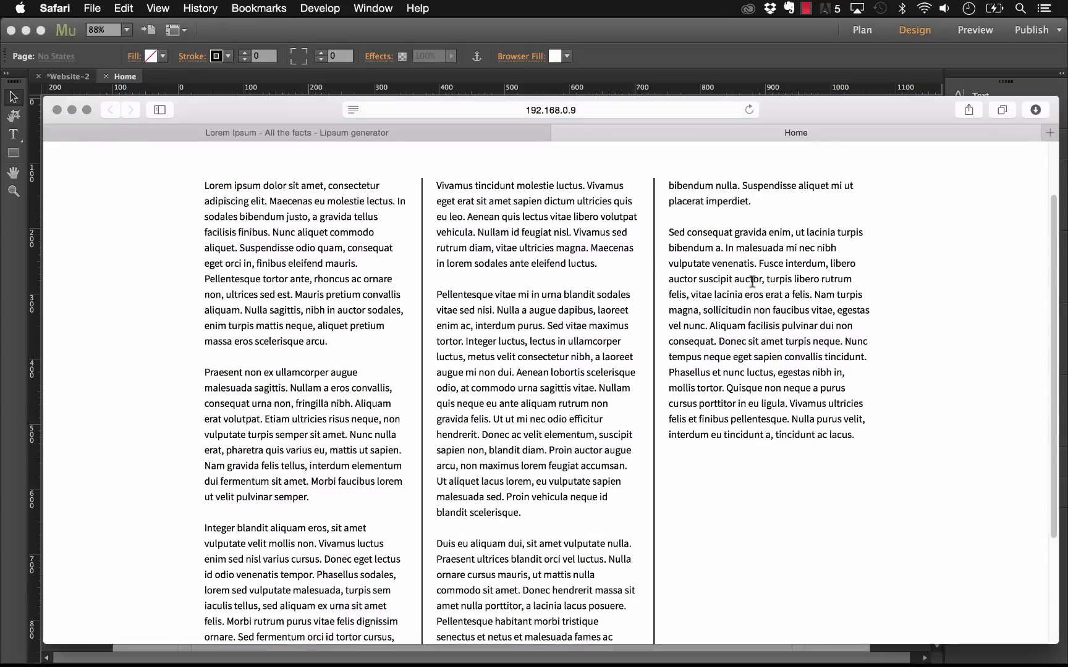
pyautogui.scroll(-5, 730, 261)
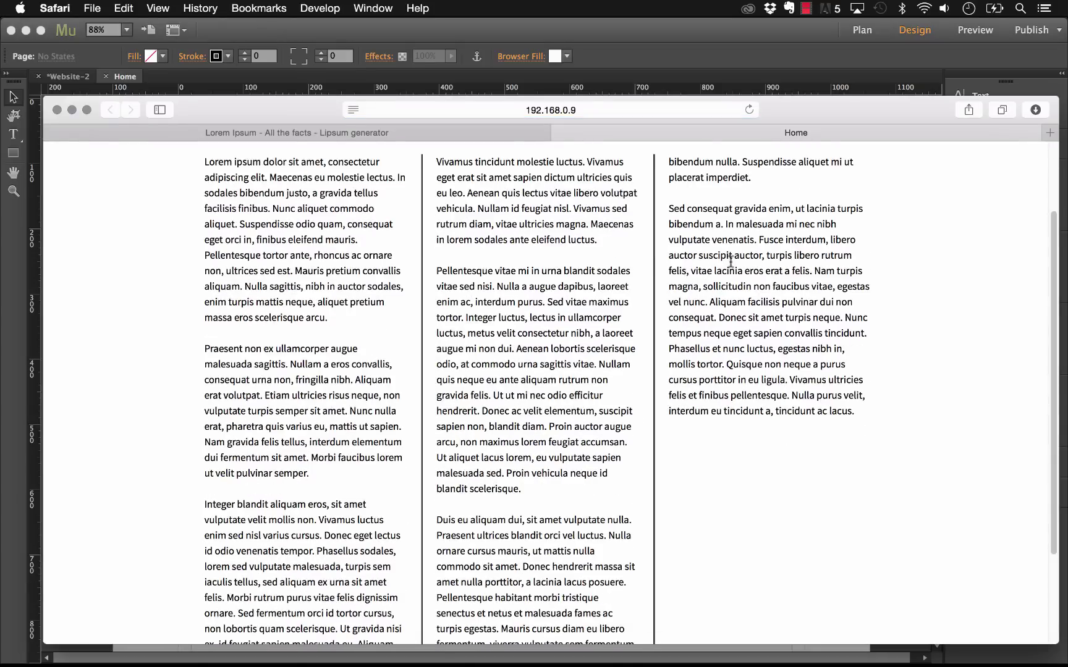
pyautogui.scroll(8, 730, 261)
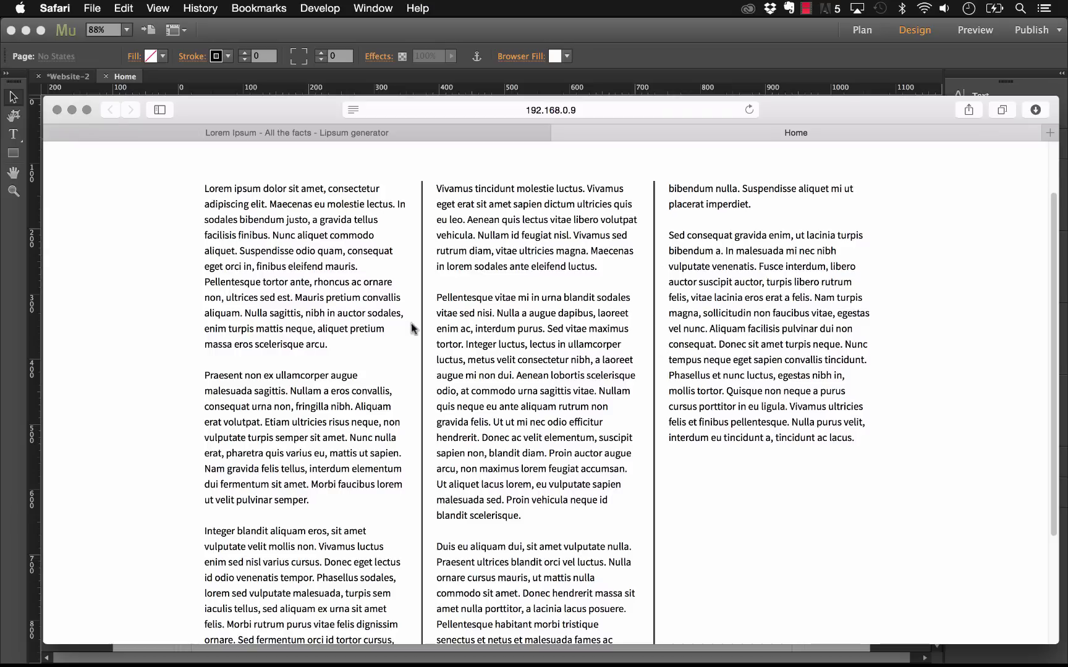
pyautogui.scroll(-1, 424, 379)
# Back in Muse, select the multi-column text widget and open its settings.
pyautogui.moveTo(437, 661)
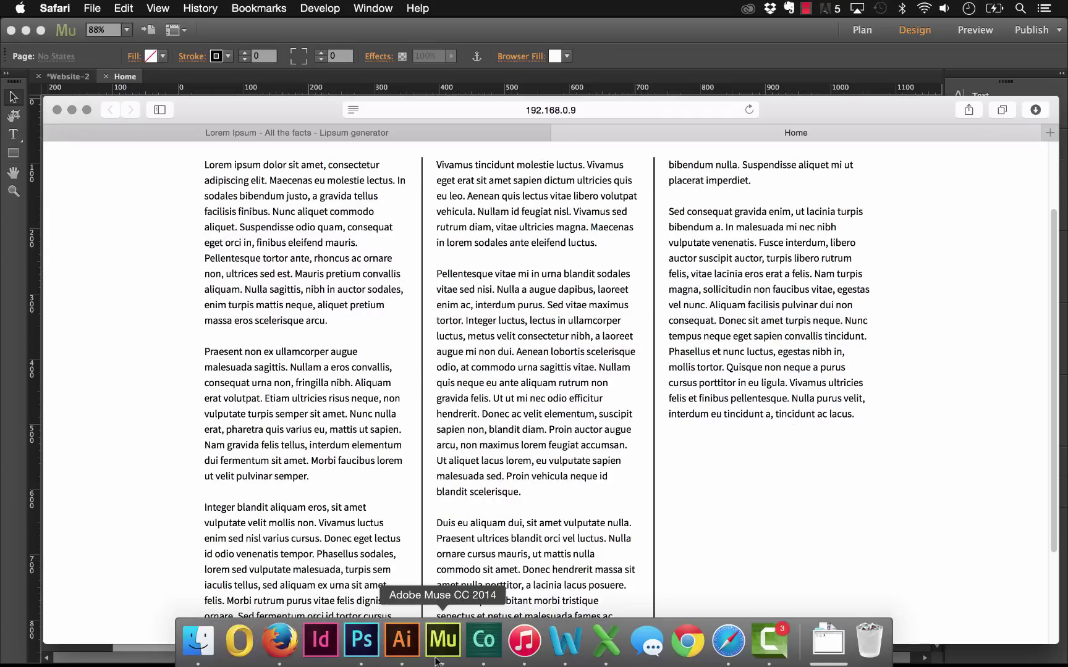
pyautogui.click(442, 640)
pyautogui.click(291, 125)
pyautogui.click(335, 108)
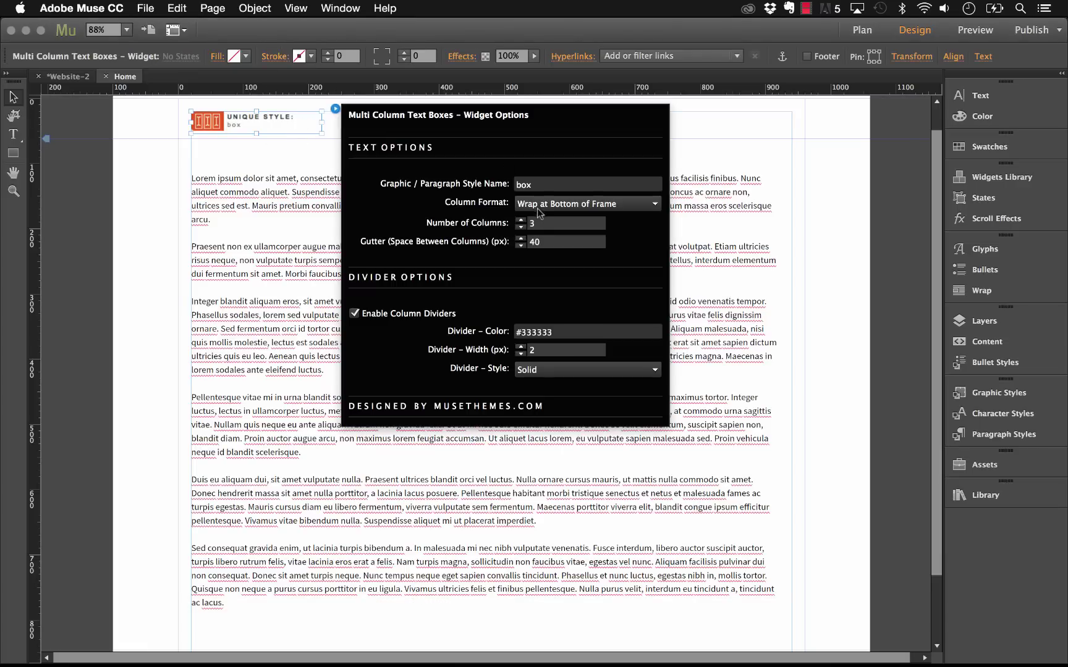
# Set the gutter to 60, divider width to 1, and divider style to Dotted.
pyautogui.click(534, 242)
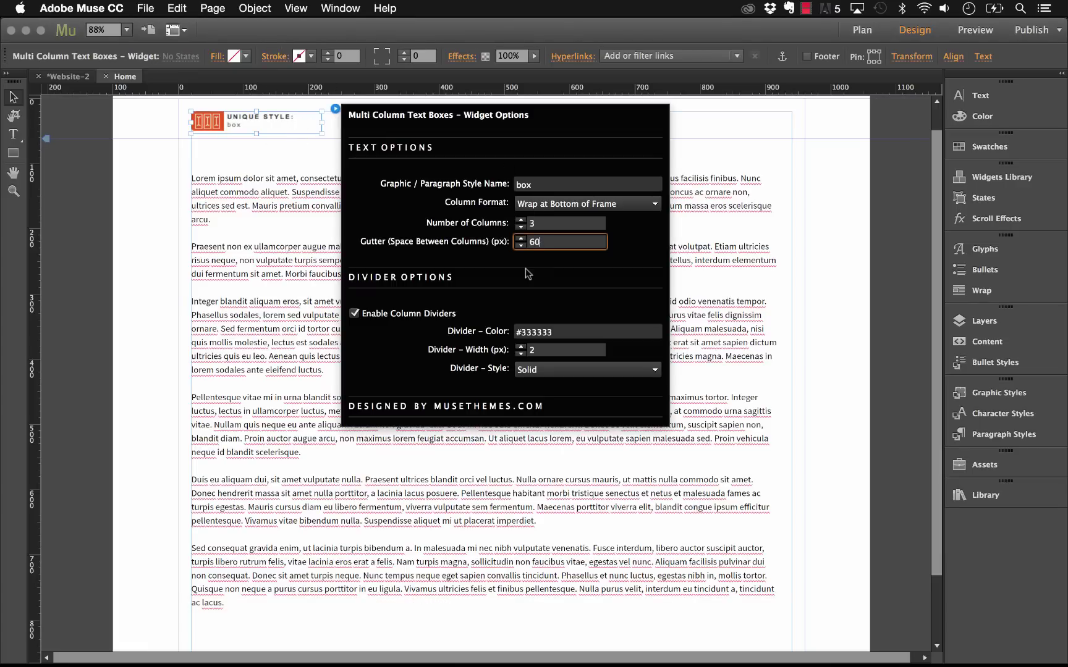
pyautogui.write('60')
pyautogui.press('Return')
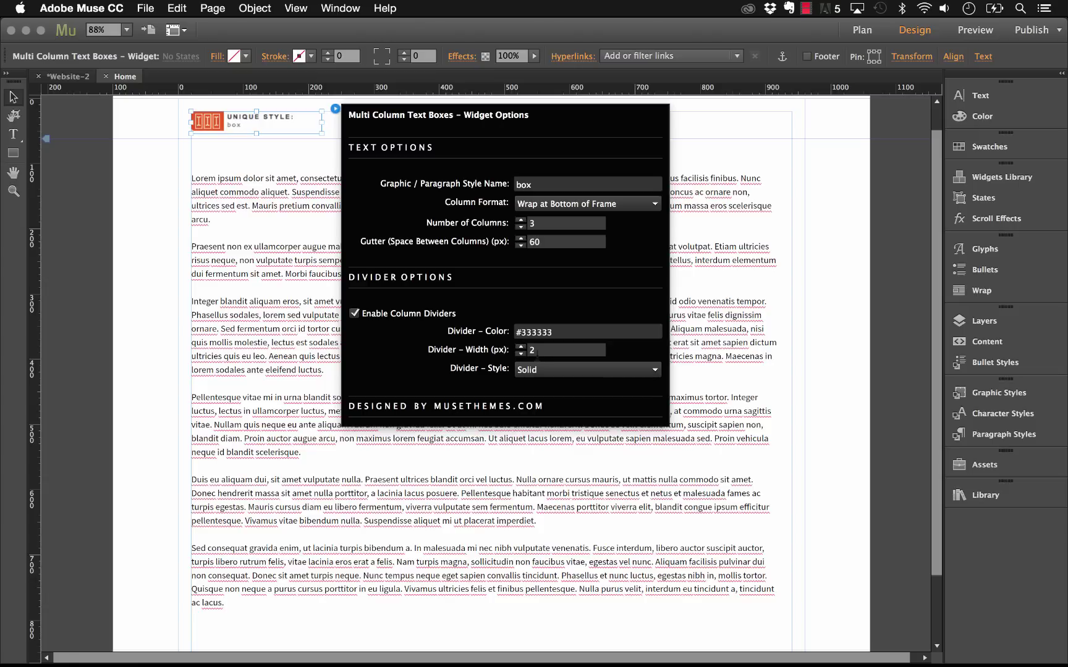
pyautogui.click(521, 354)
pyautogui.click(542, 370)
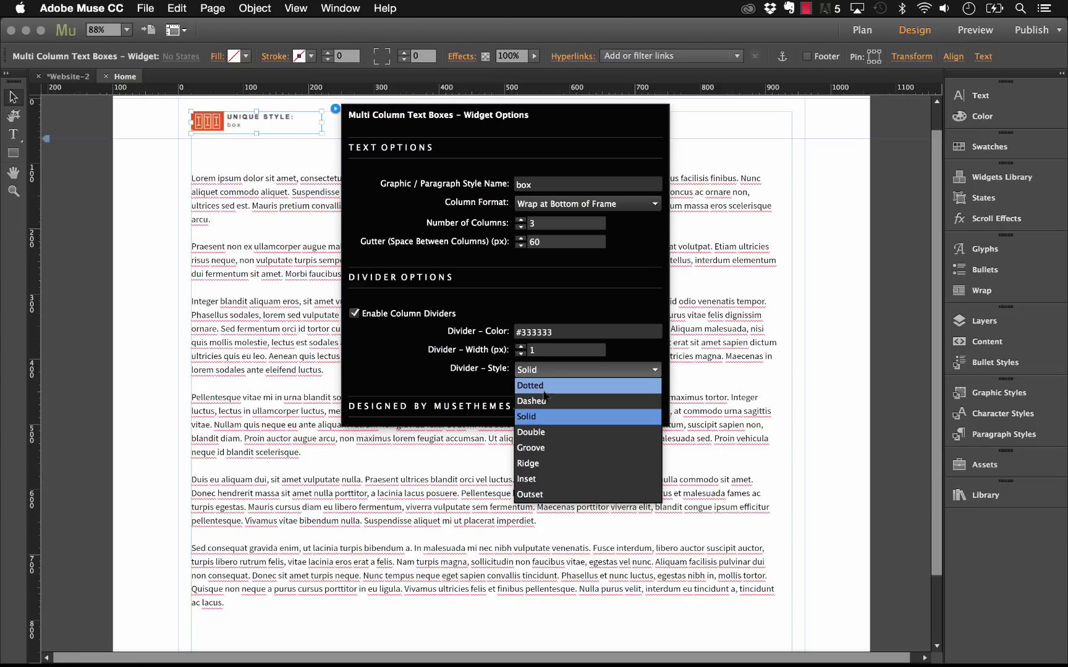
pyautogui.click(632, 384)
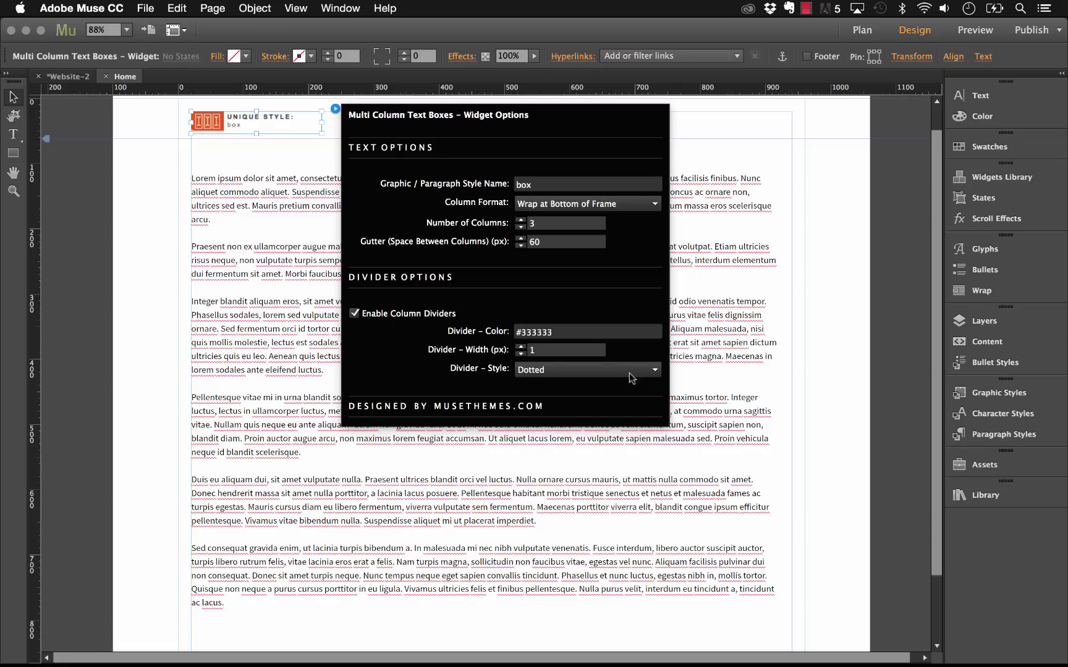
pyautogui.click(828, 351)
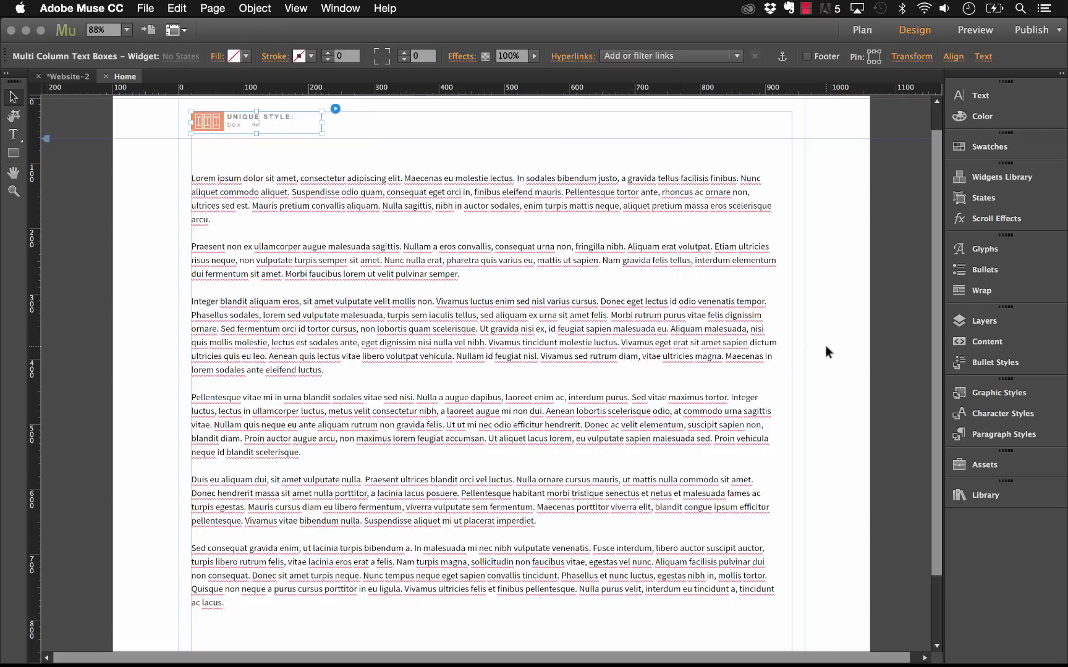
pyautogui.click(145, 8)
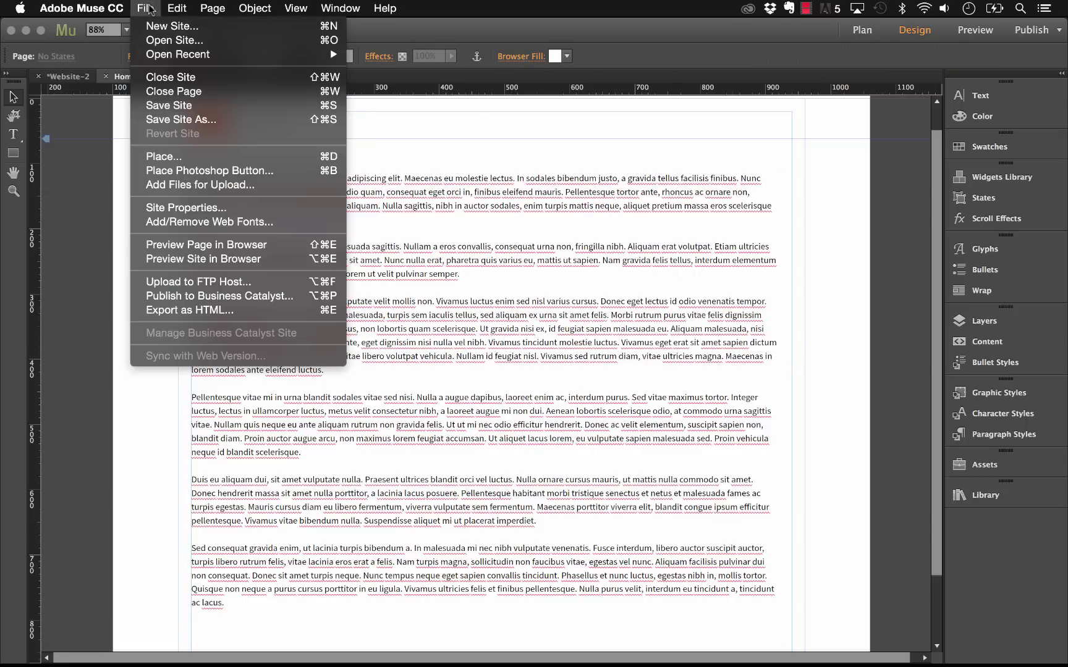
# Preview the updated page in Safari, nudge the window up, and scroll through the dotted columns.
pyautogui.click(273, 246)
pyautogui.scroll(2, 746, 313)
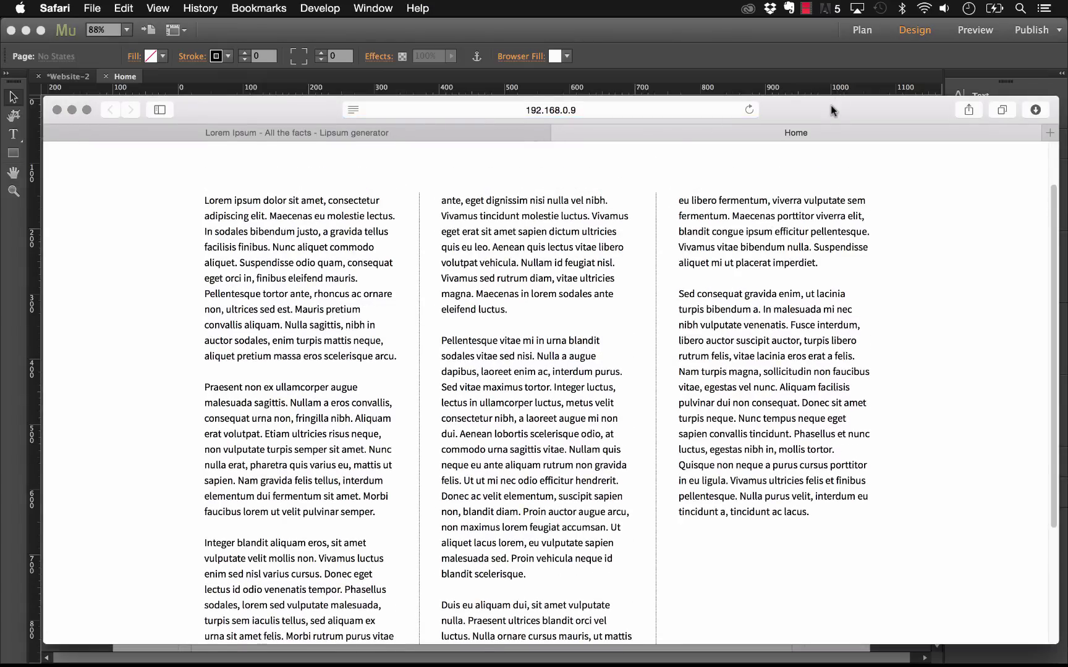
pyautogui.moveTo(831, 110); pyautogui.dragTo(823, 67)
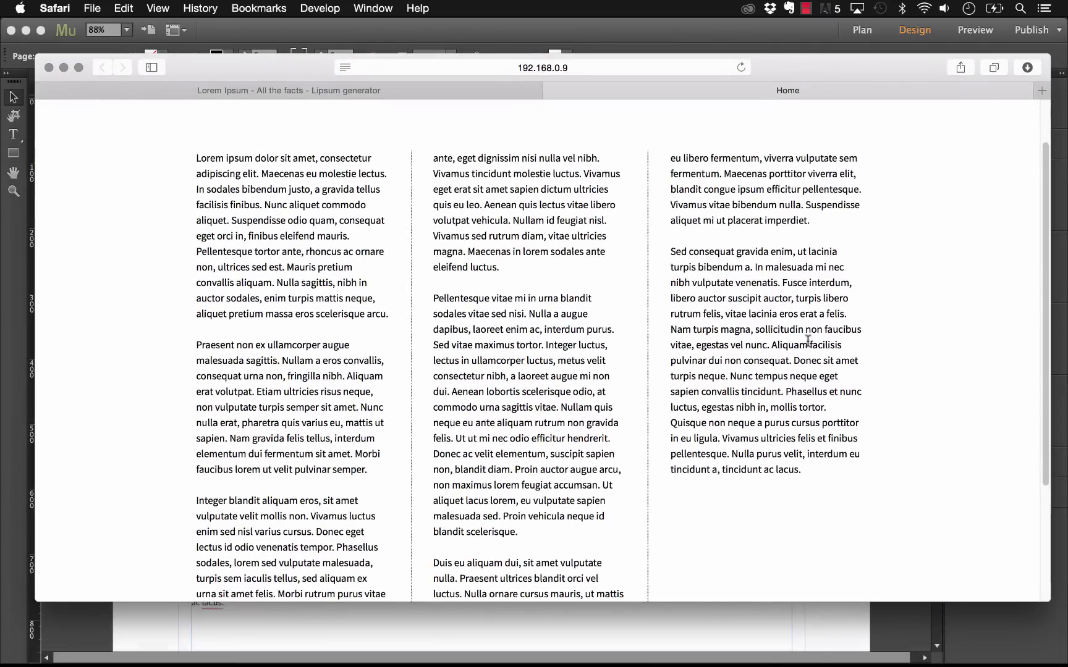
pyautogui.scroll(-5, 808, 340)
pyautogui.scroll(-2, 808, 340)
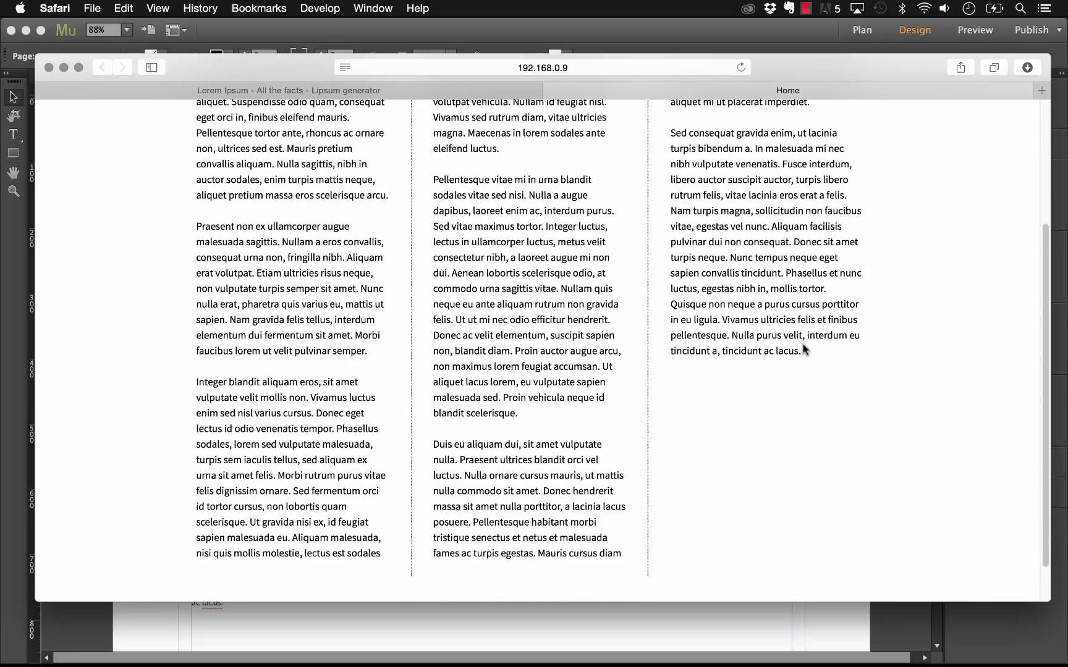
pyautogui.scroll(8, 806, 340)
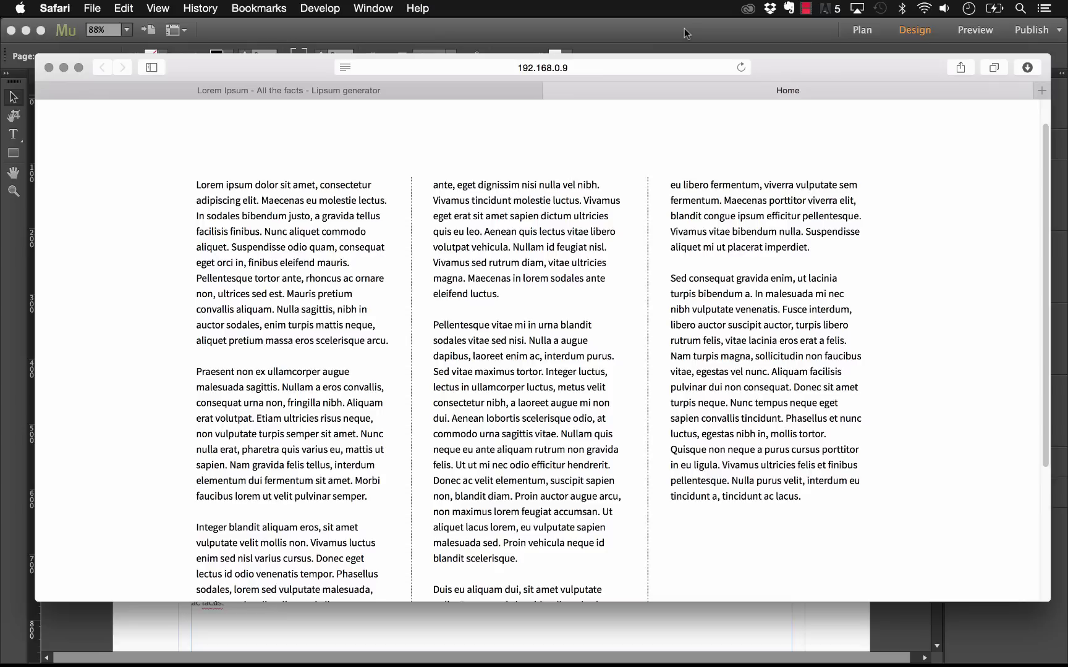
# Make the lorem ipsum text frame span 100% of the browser width.
pyautogui.click(685, 28)
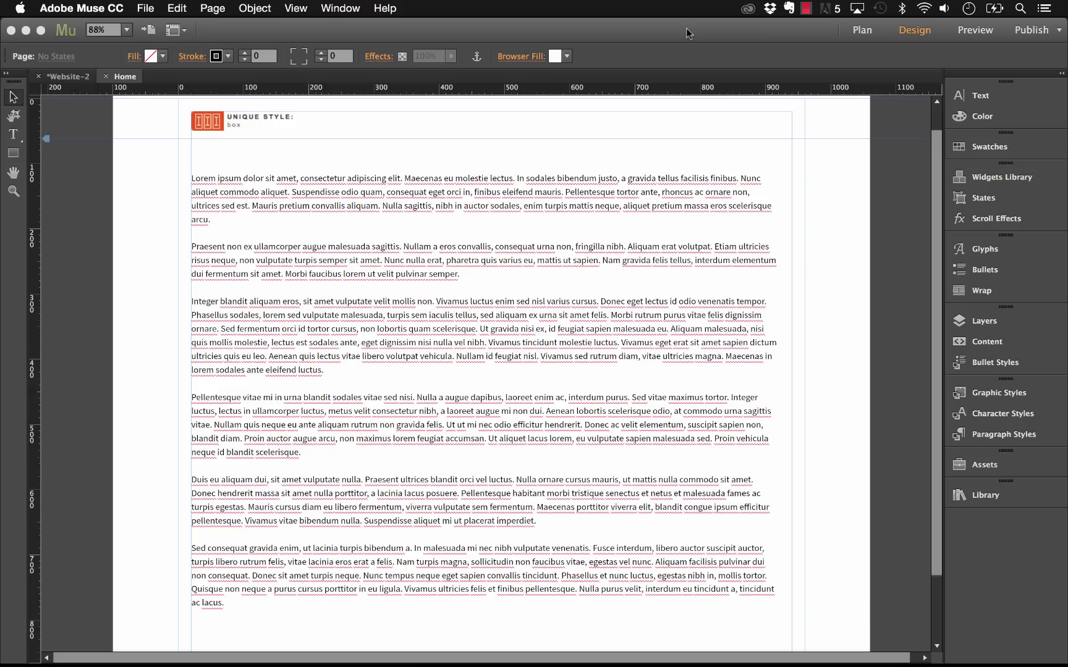
pyautogui.click(697, 239)
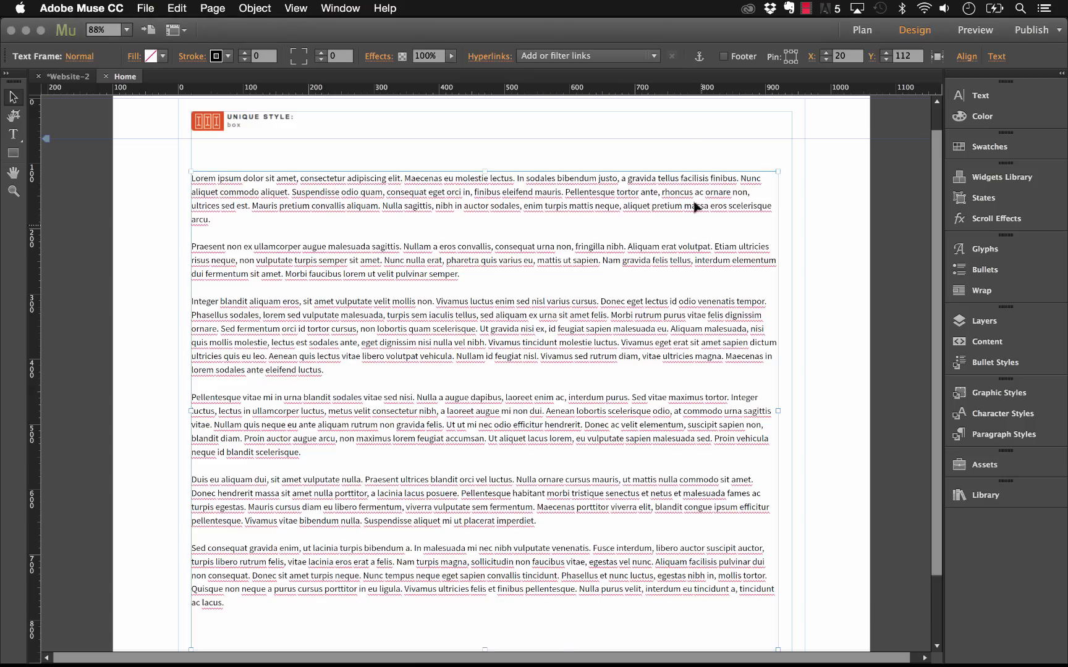
pyautogui.click(936, 55)
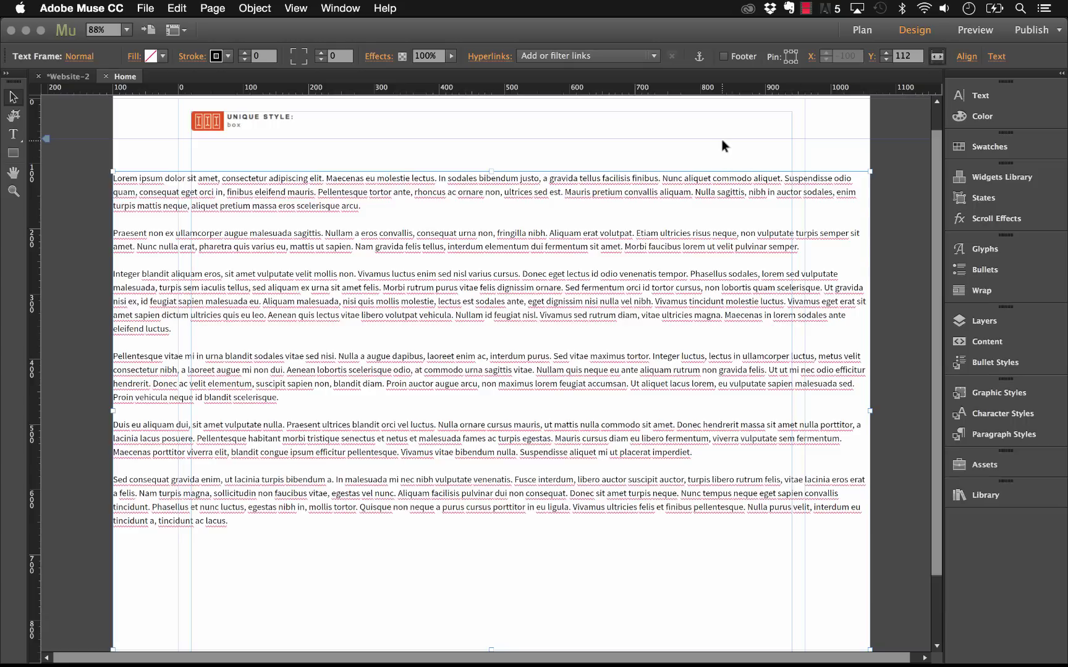
pyautogui.click(721, 144)
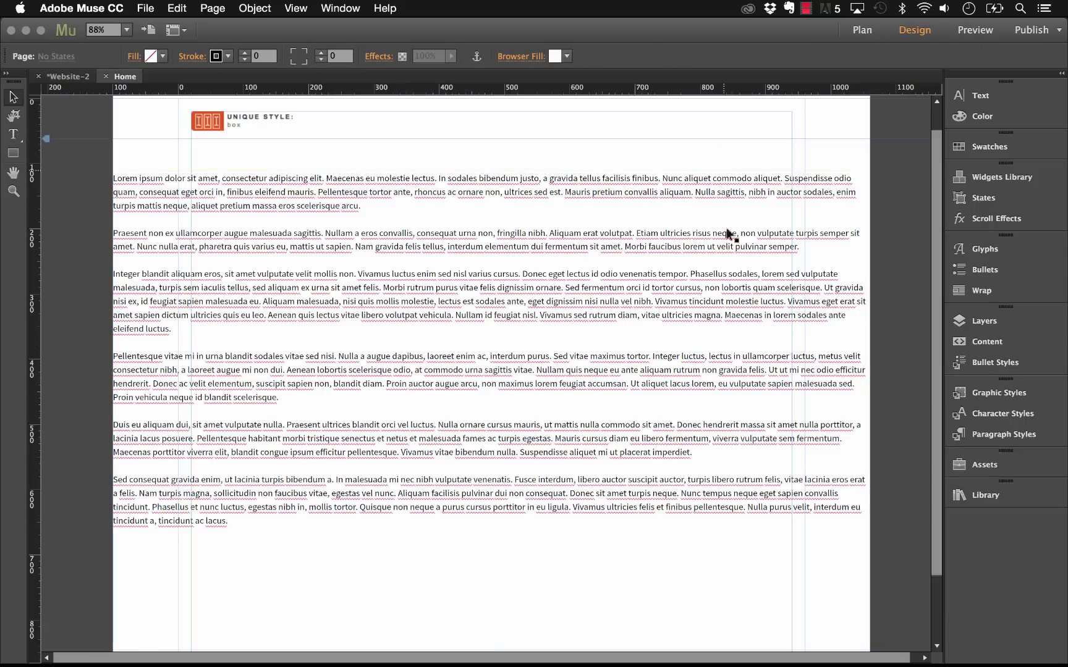
pyautogui.click(210, 181)
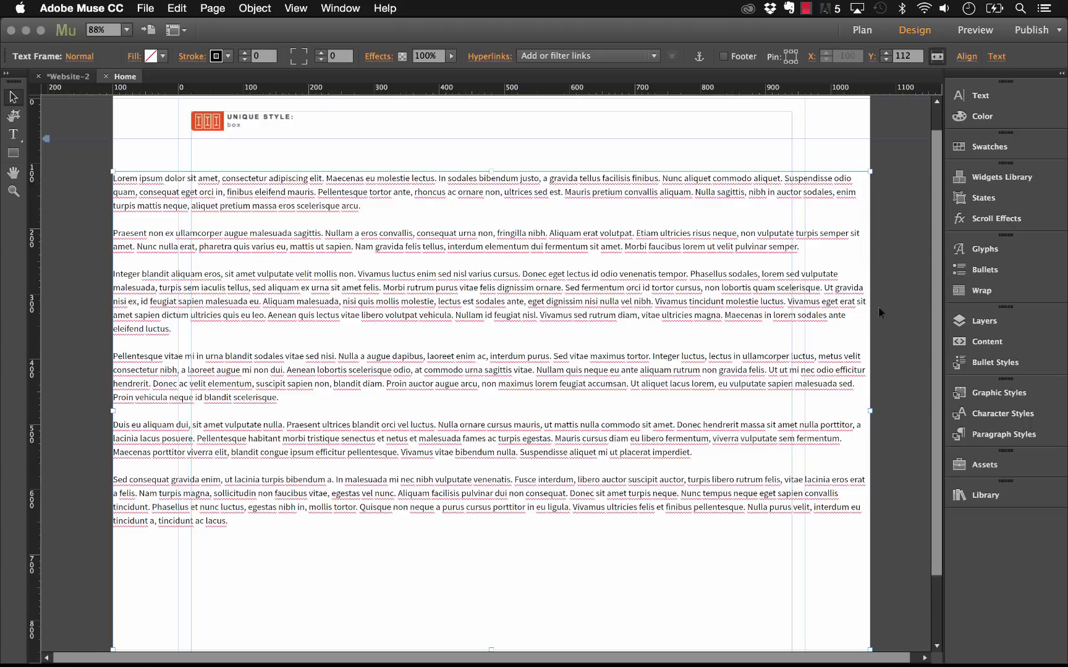
# Give the body text 50 px left and right margins in the Text panel.
pyautogui.click(976, 98)
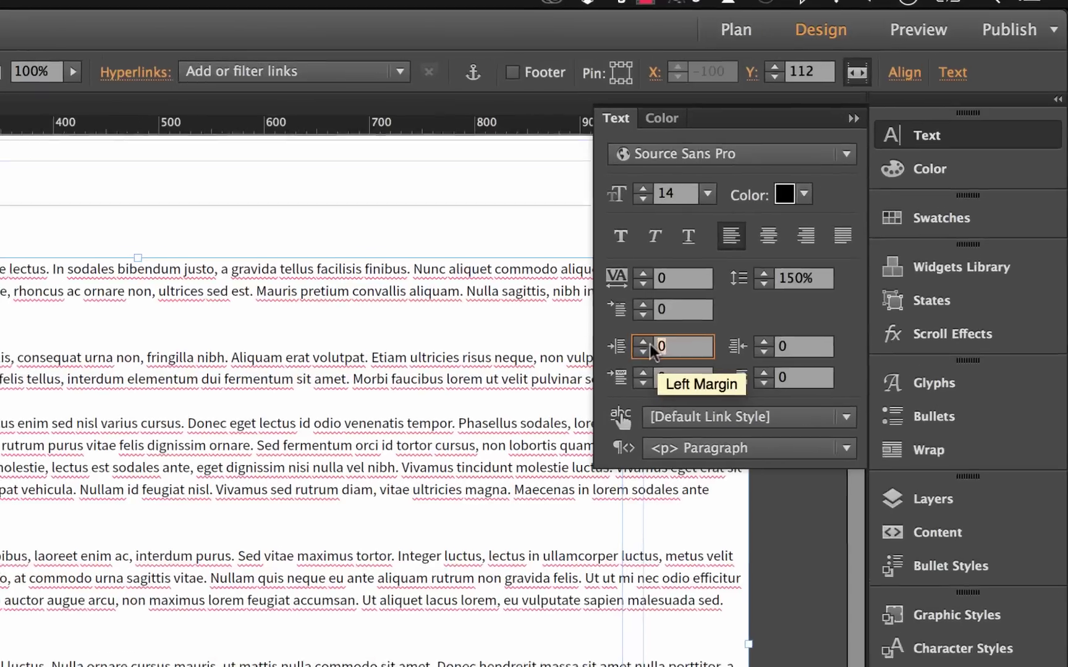
pyautogui.click(817, 231)
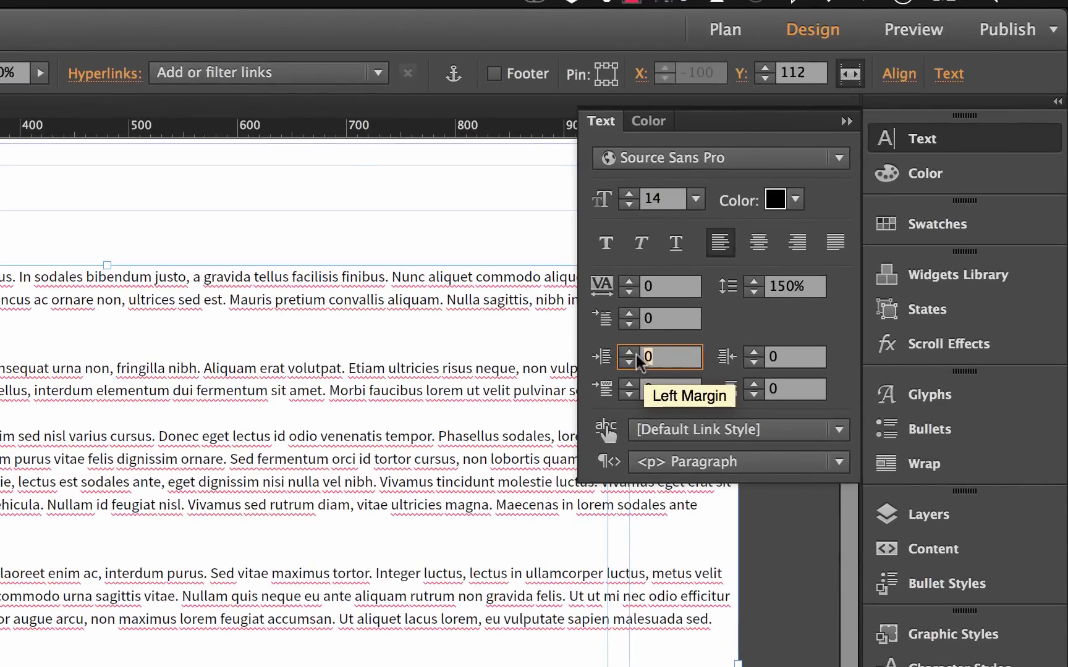
pyautogui.write('50')
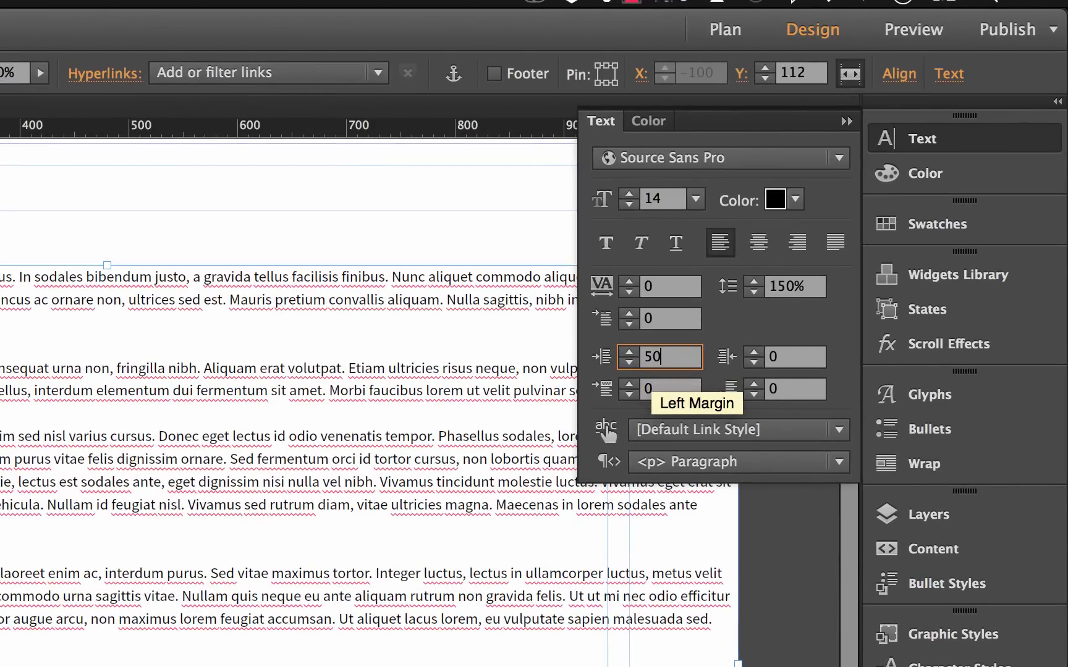
pyautogui.press('Tab')
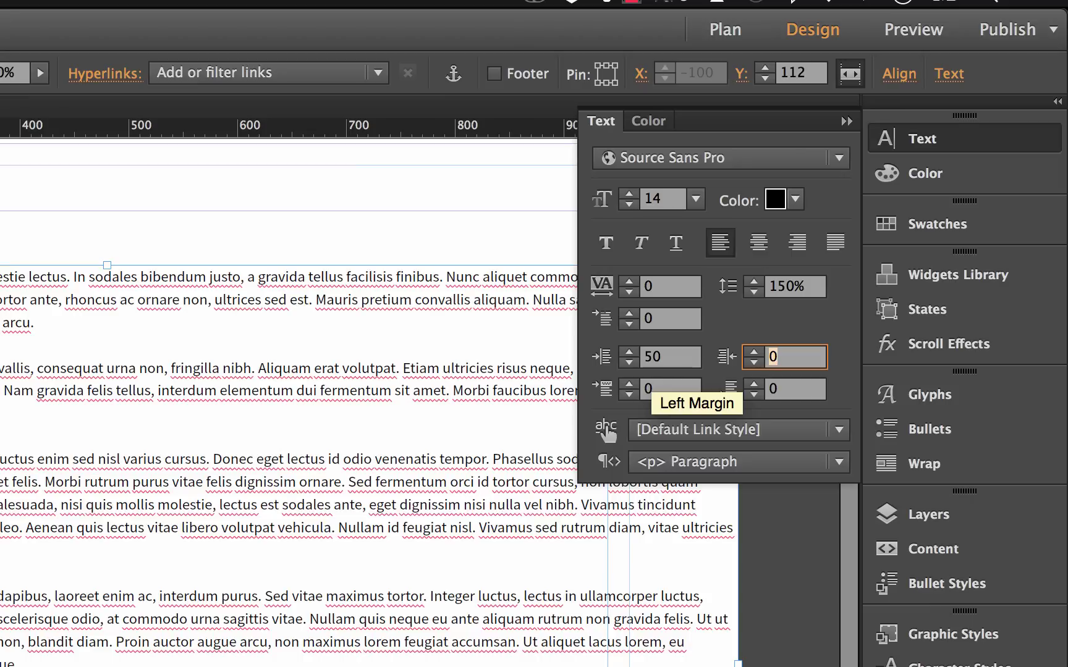
pyautogui.press('Return')
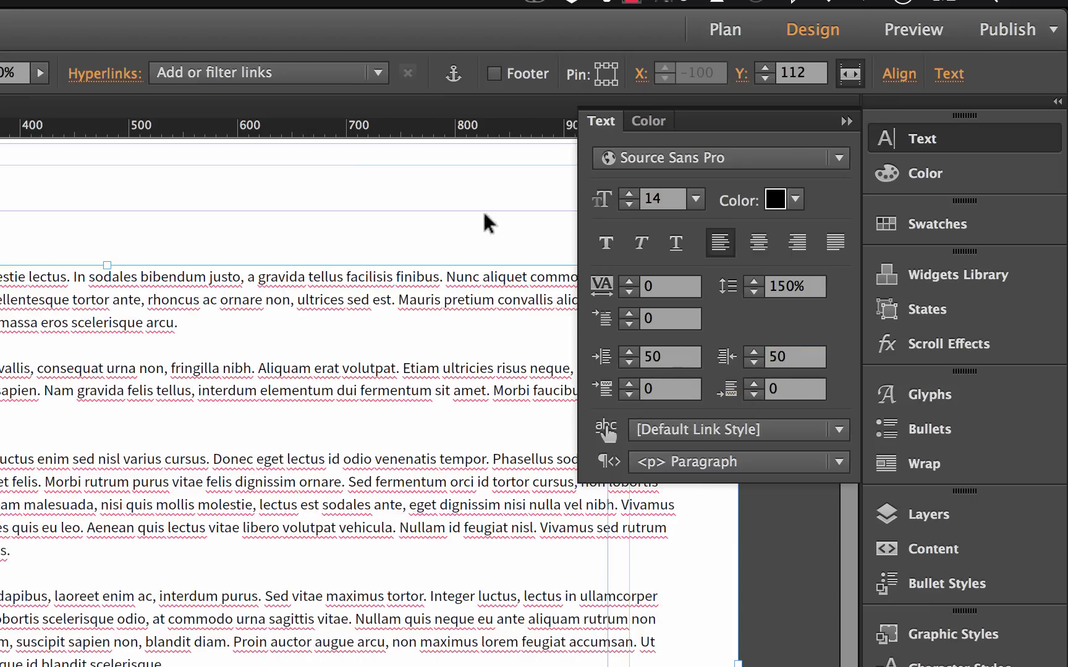
pyautogui.click(487, 154)
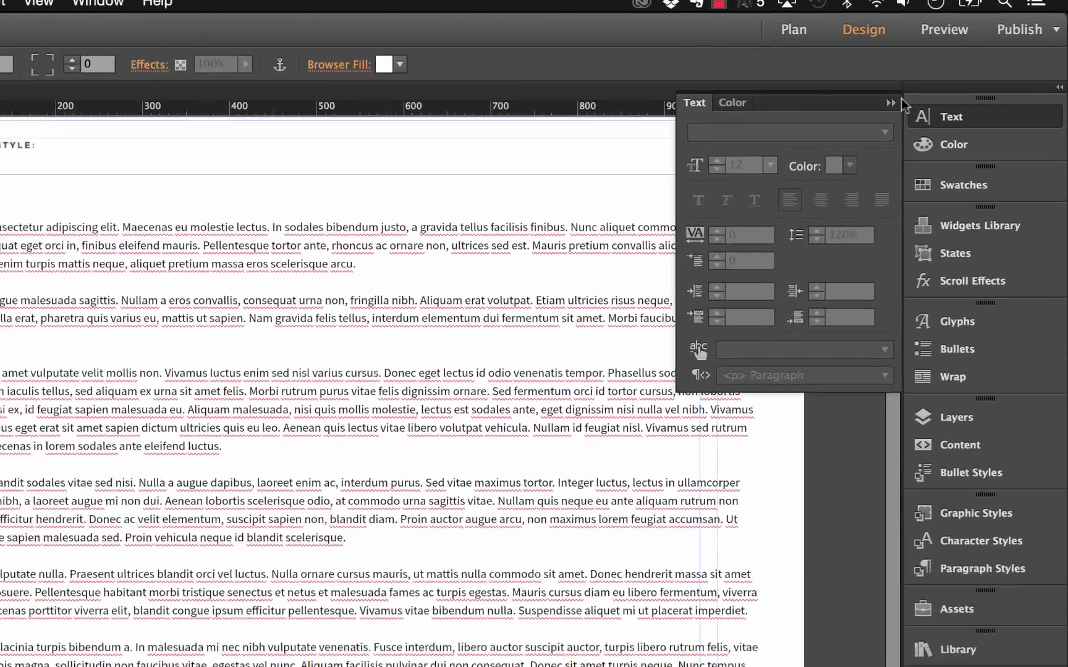
pyautogui.click(890, 102)
pyautogui.click(813, 198)
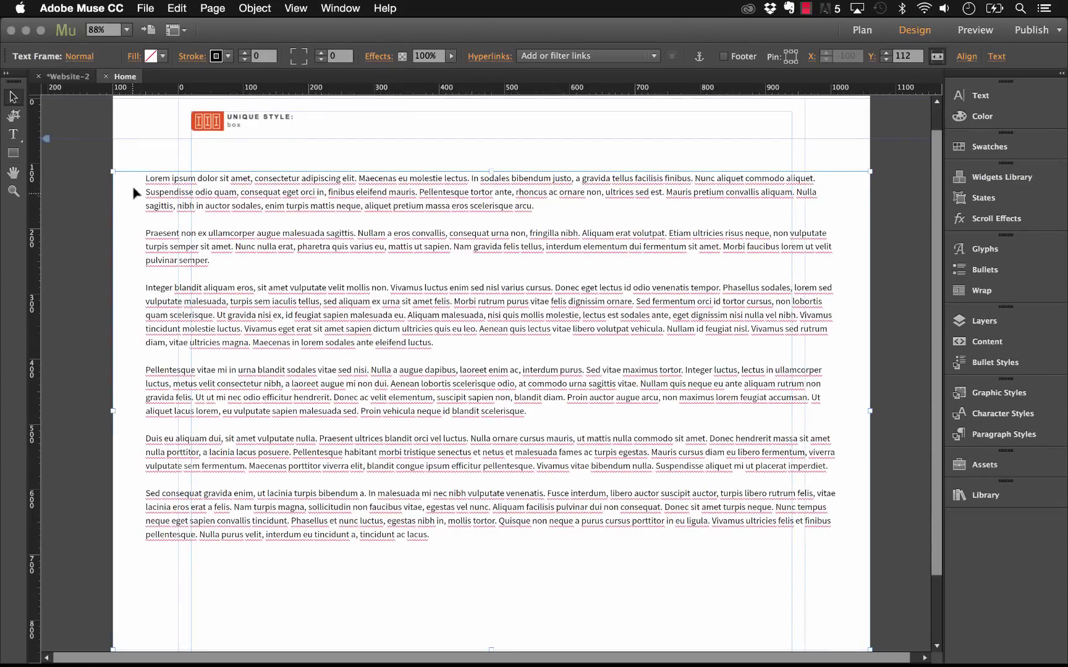
pyautogui.click(156, 142)
pyautogui.click(145, 8)
# Preview the full-width columns in Safari and resize the window to watch them reflow.
pyautogui.click(259, 246)
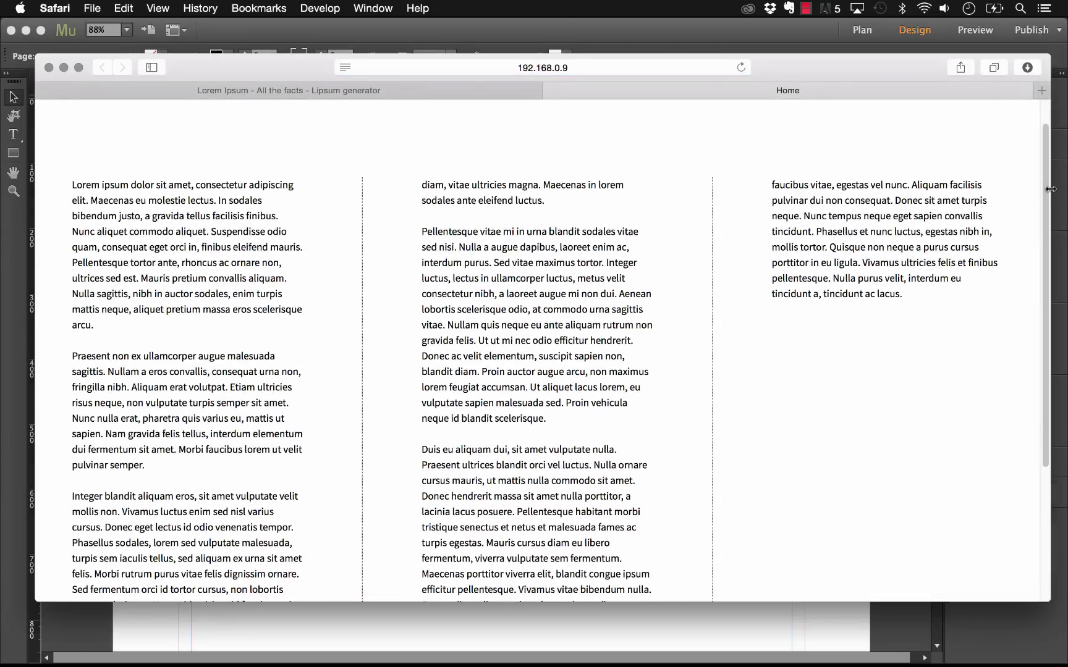
pyautogui.moveTo(1048, 190)
pyautogui.mouseDown()
pyautogui.moveTo(862, 203)
pyautogui.moveTo(1064, 196)
pyautogui.mouseUp()
pyautogui.scroll(-5, 871, 256)
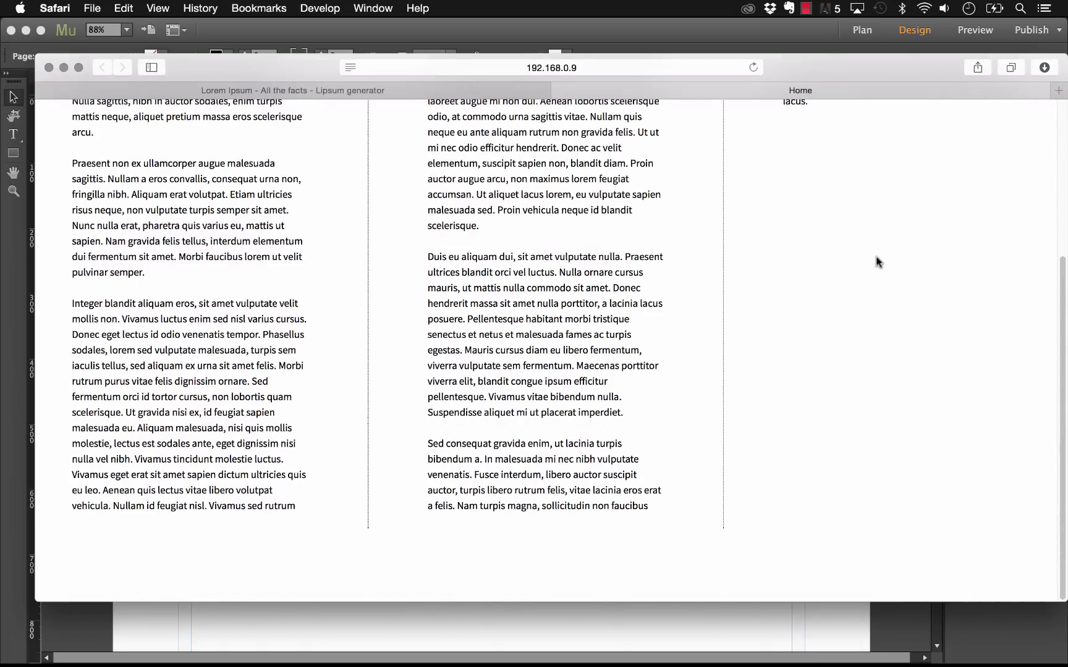
# Bring the Adobe Muse design view back to the front.
pyautogui.click(636, 33)
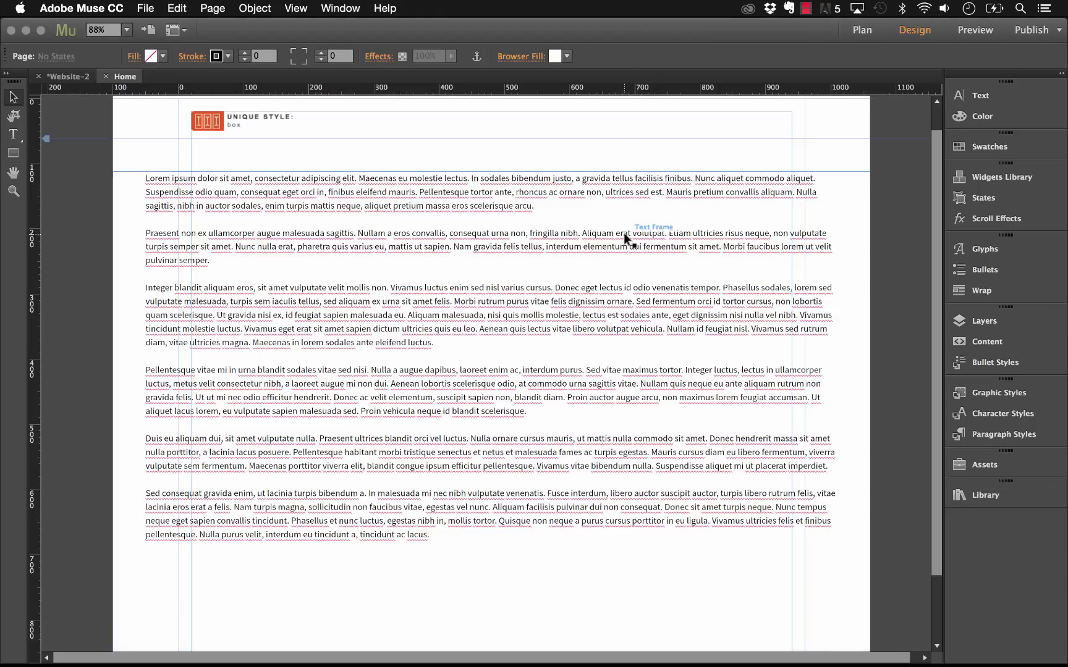